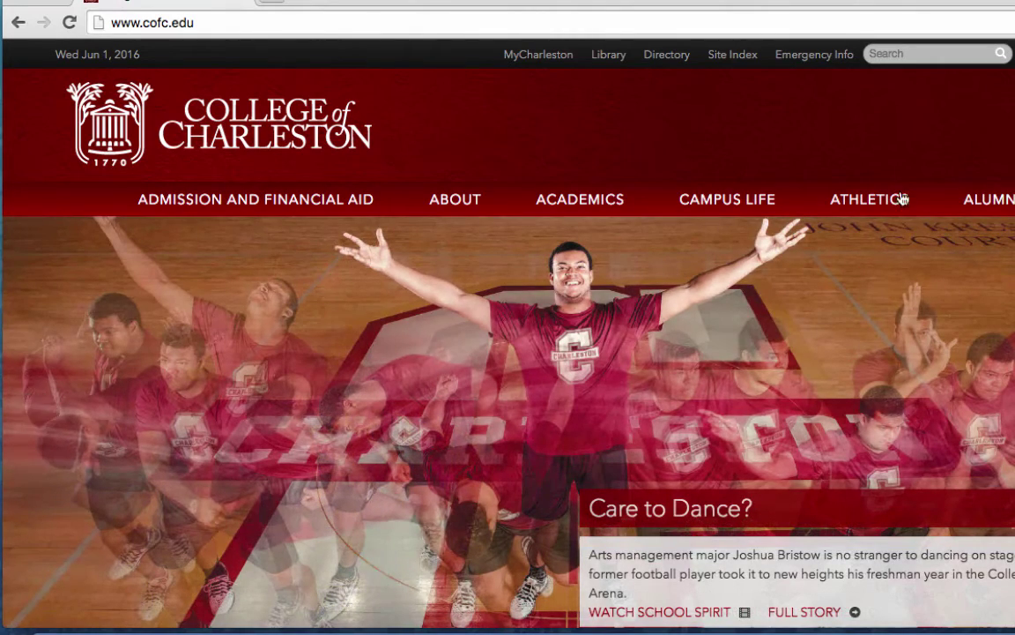
Go to cofc.mediaspace.kaltura.com in Chrome and reach the campus CAS login page.
mouse_move(869, 197)
left_click(260, 29)
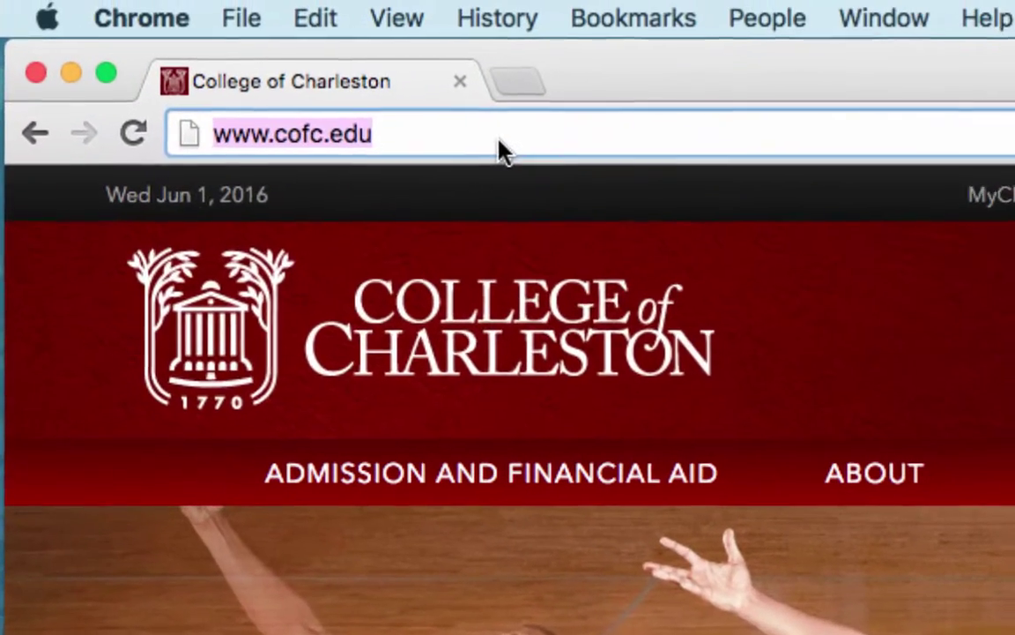
type("cofc.media")
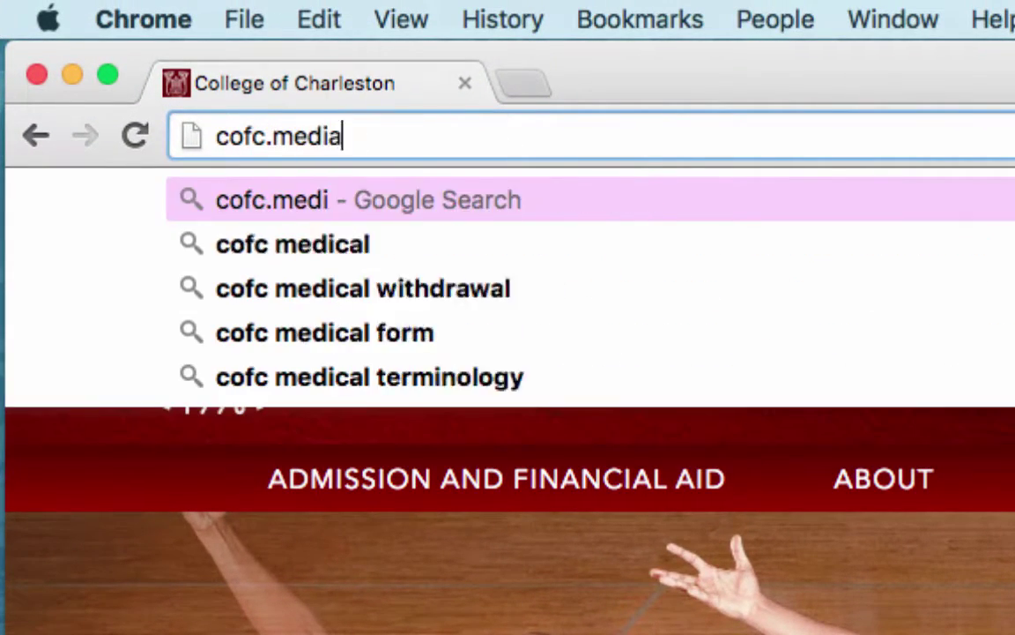
type("space.")
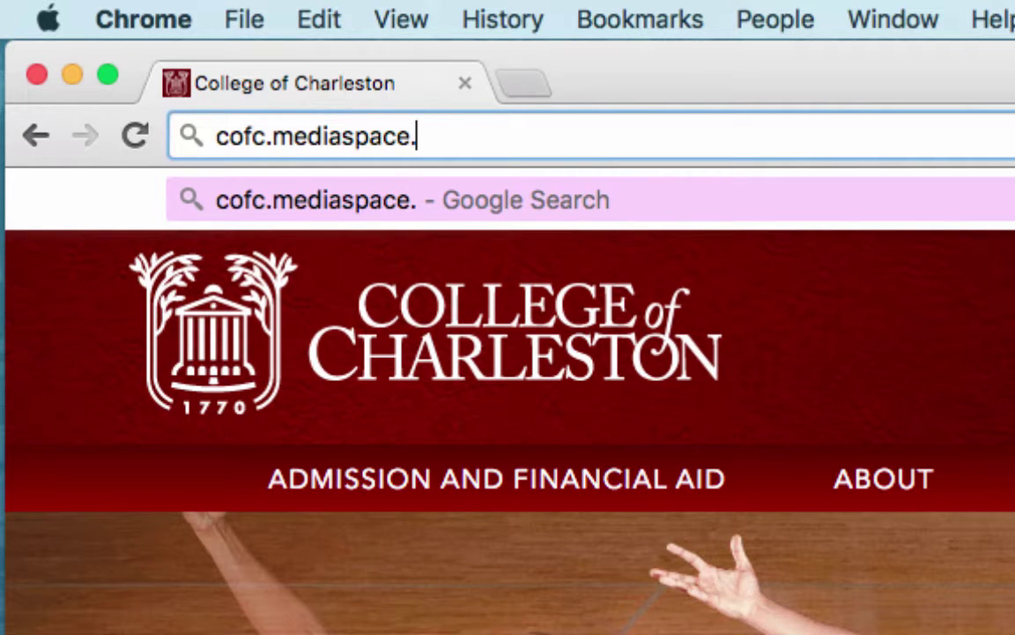
type("kaltura.com")
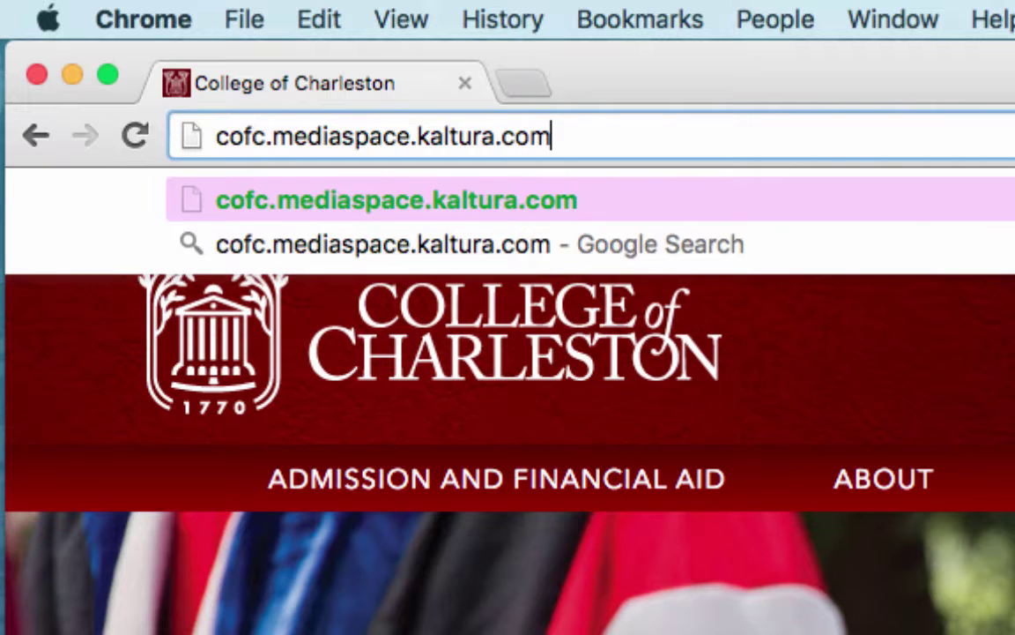
key("Return")
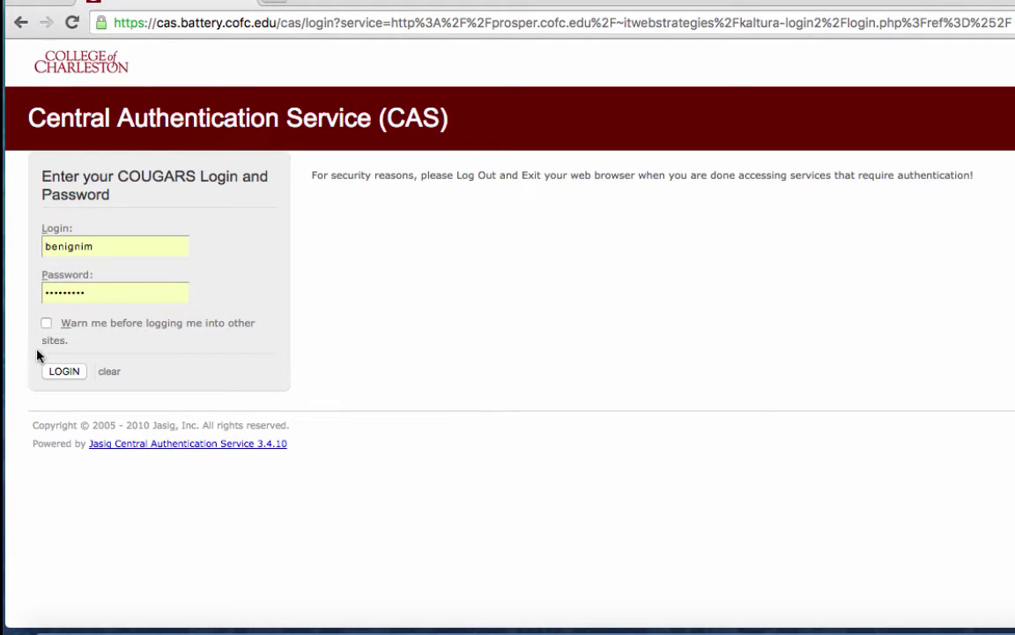
Log in with the campus account and open My Media, scrolling down to the quiz video.
left_click(64, 371)
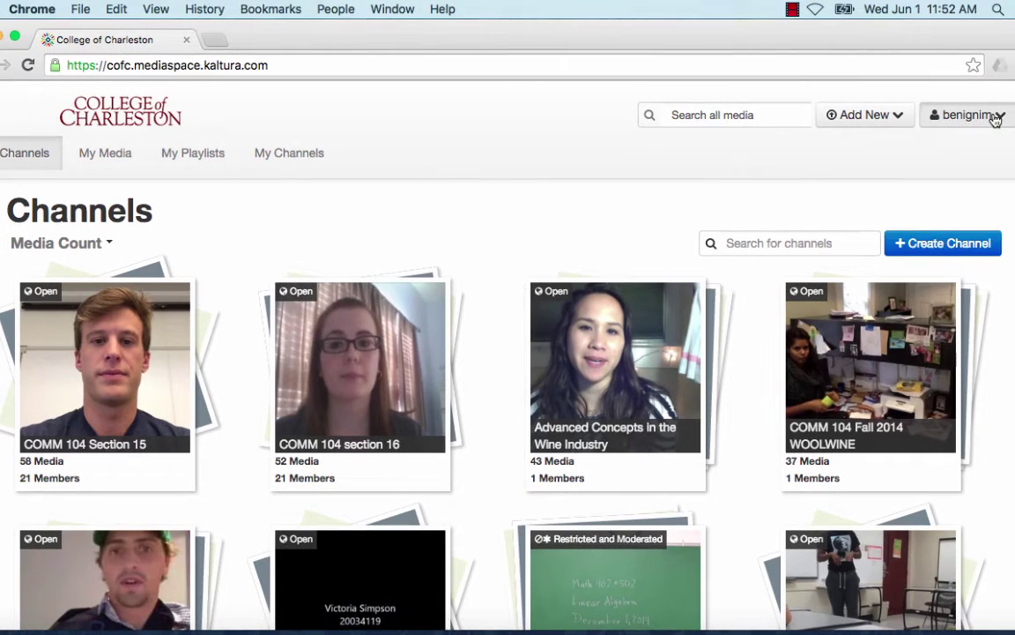
left_click(996, 120)
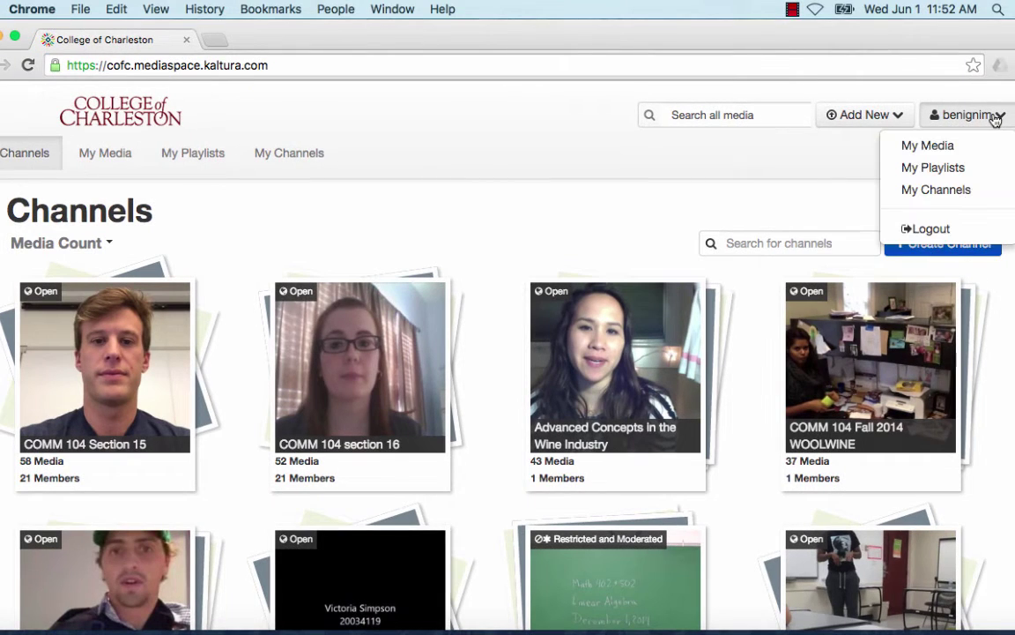
left_click(951, 147)
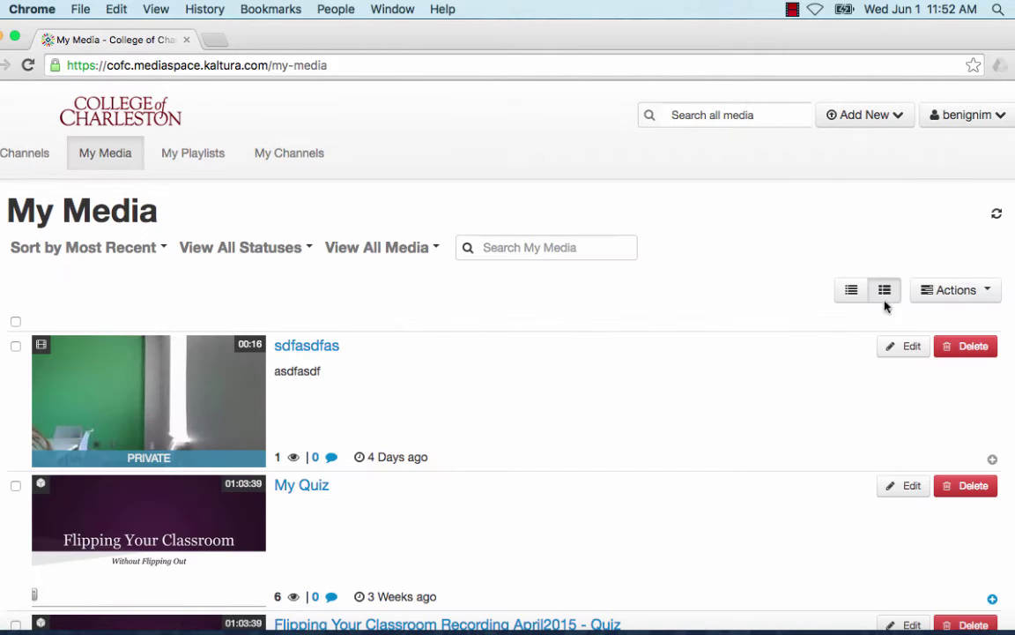
scroll(770, 397, "down", 4)
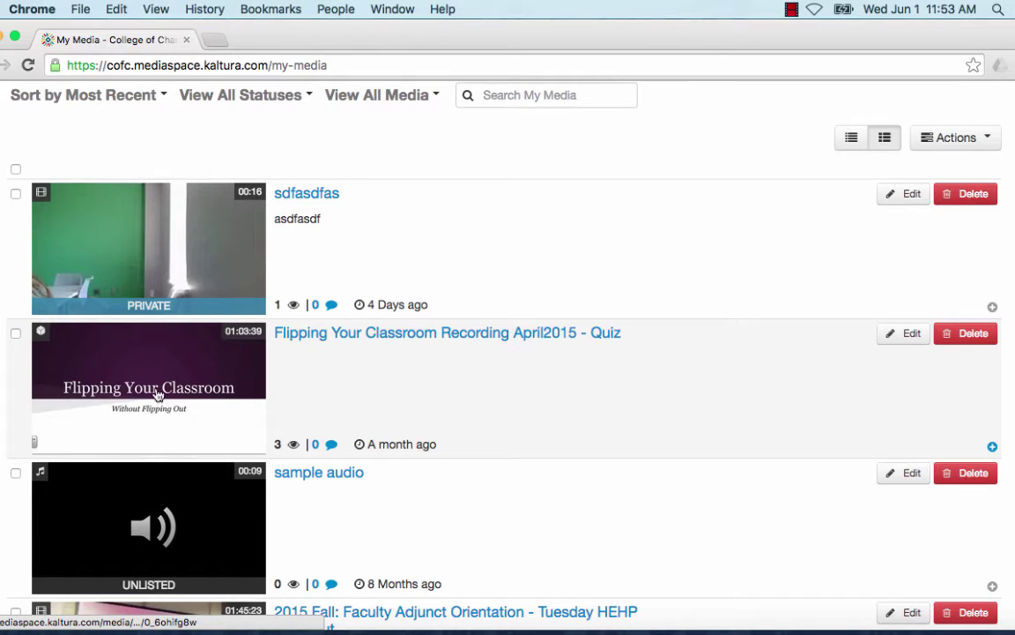
Open the 'Flipping Your Classroom Recording April2015 - Quiz' video and start playback.
left_click(156, 395)
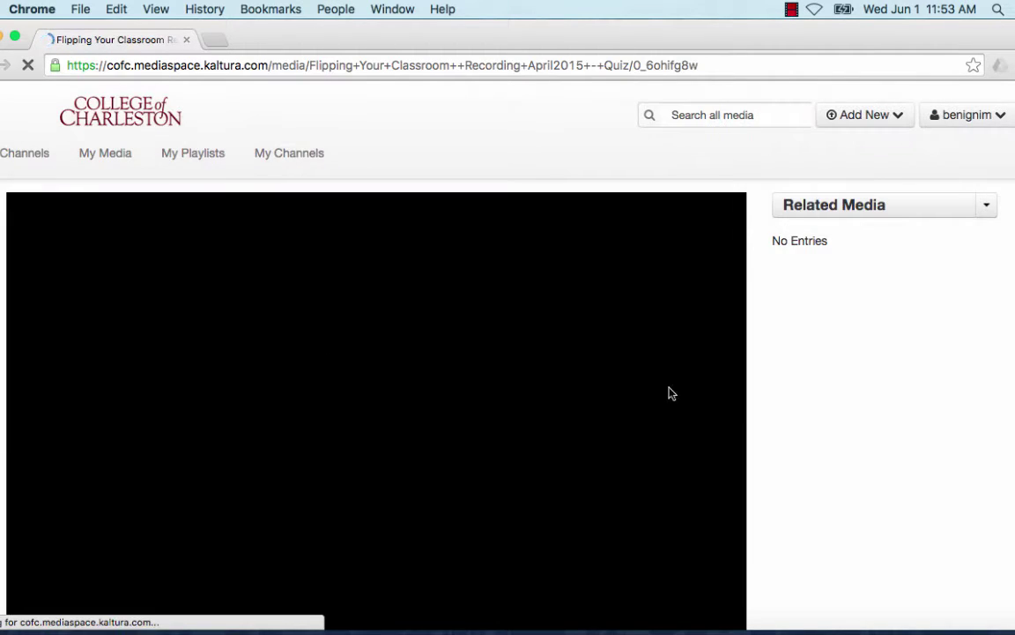
scroll(768, 420, "down", 2)
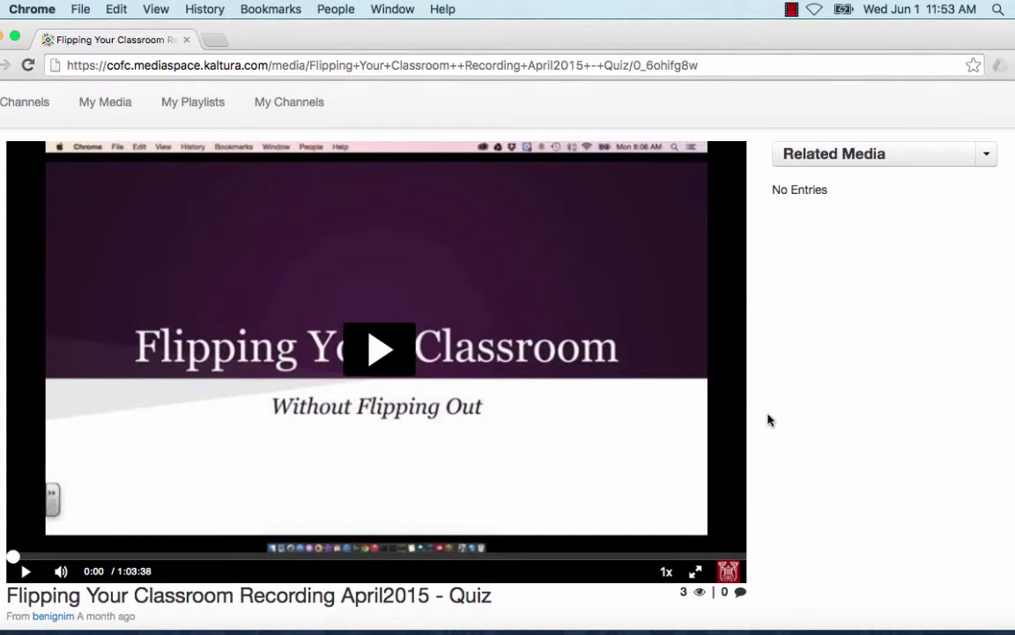
left_click(372, 356)
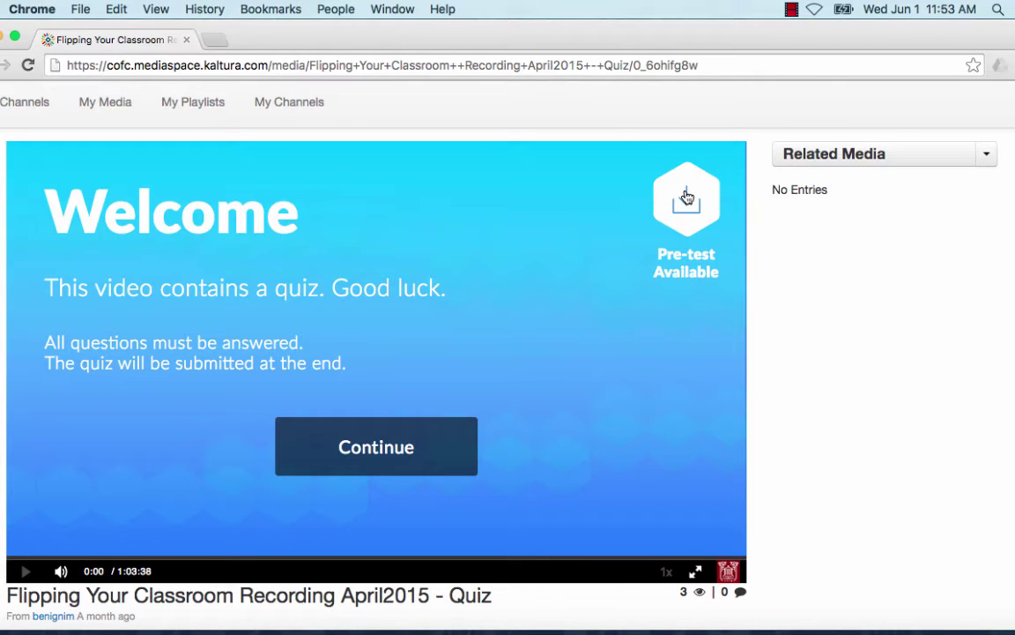
Dismiss the quiz welcome screen and jump ahead to the quiz question on the timeline.
left_click(366, 457)
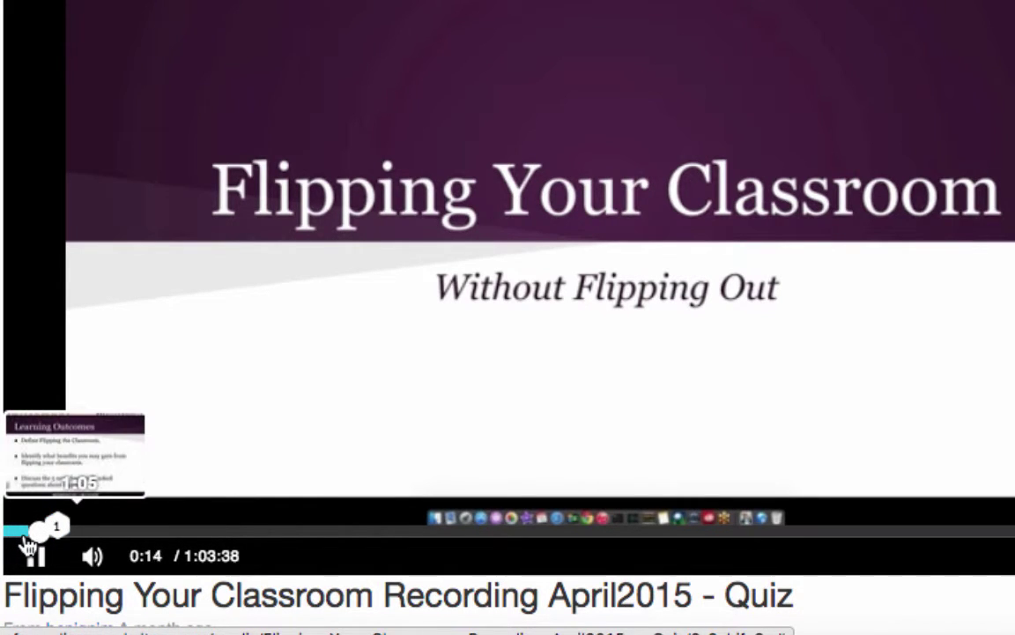
left_click(21, 531)
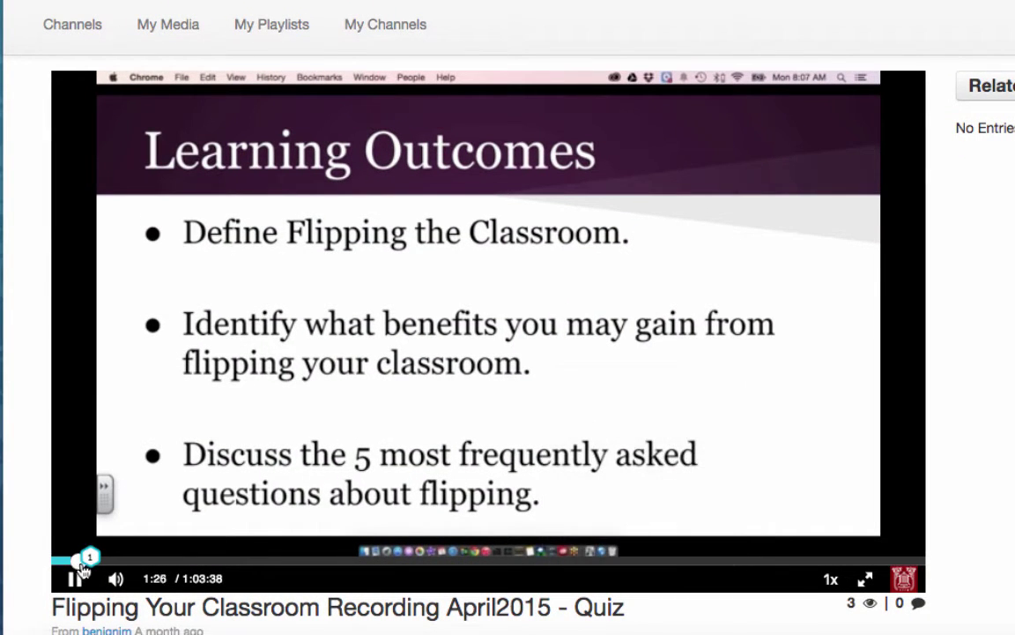
left_click(87, 557)
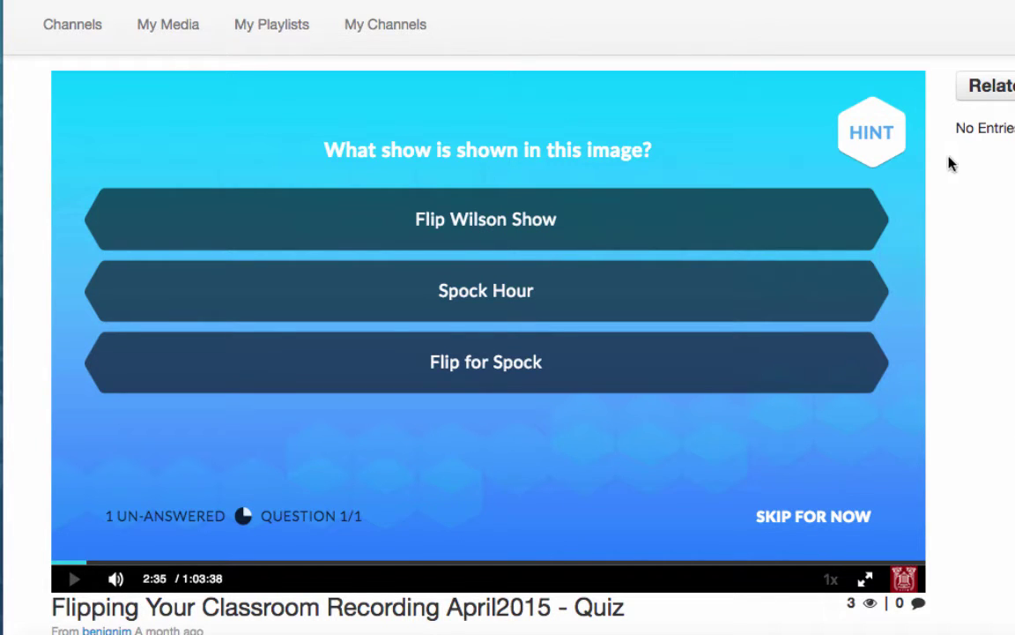
View and close the question's hint, then answer Spock Hour to resume the video.
left_click(876, 144)
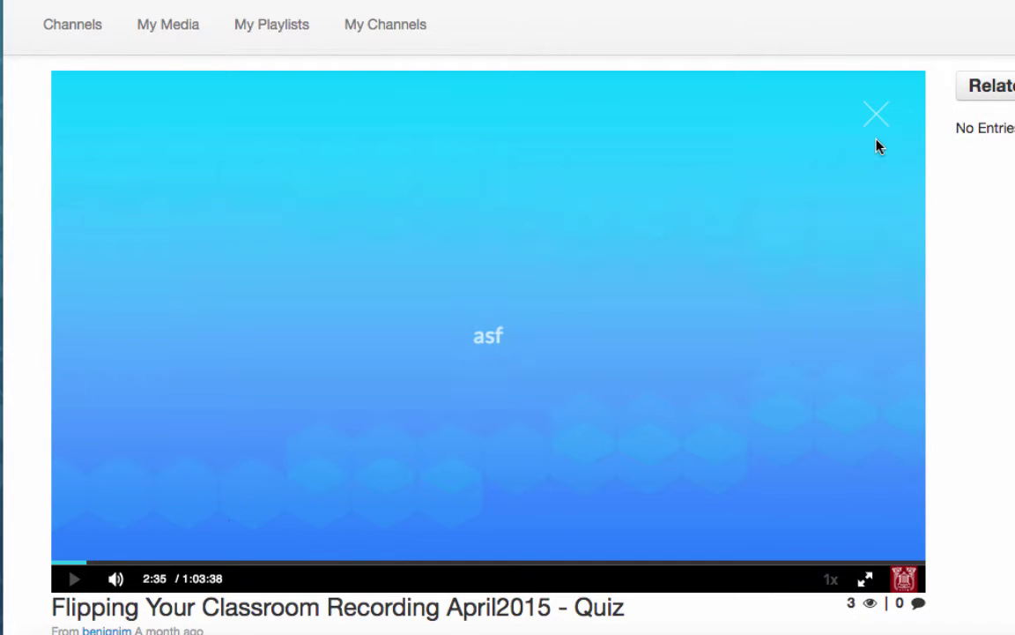
left_click(877, 121)
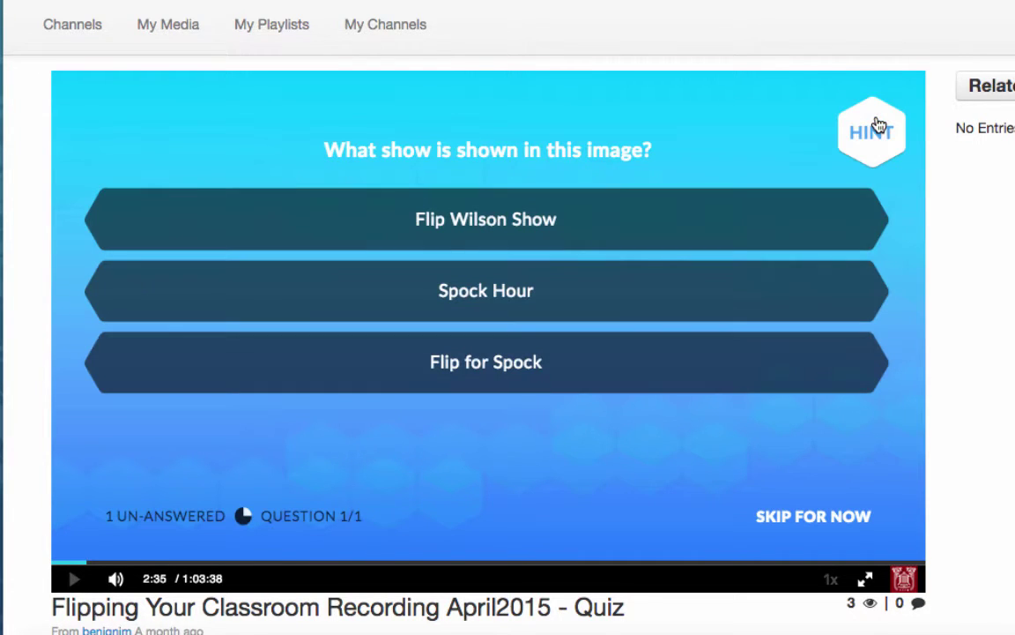
left_click(606, 291)
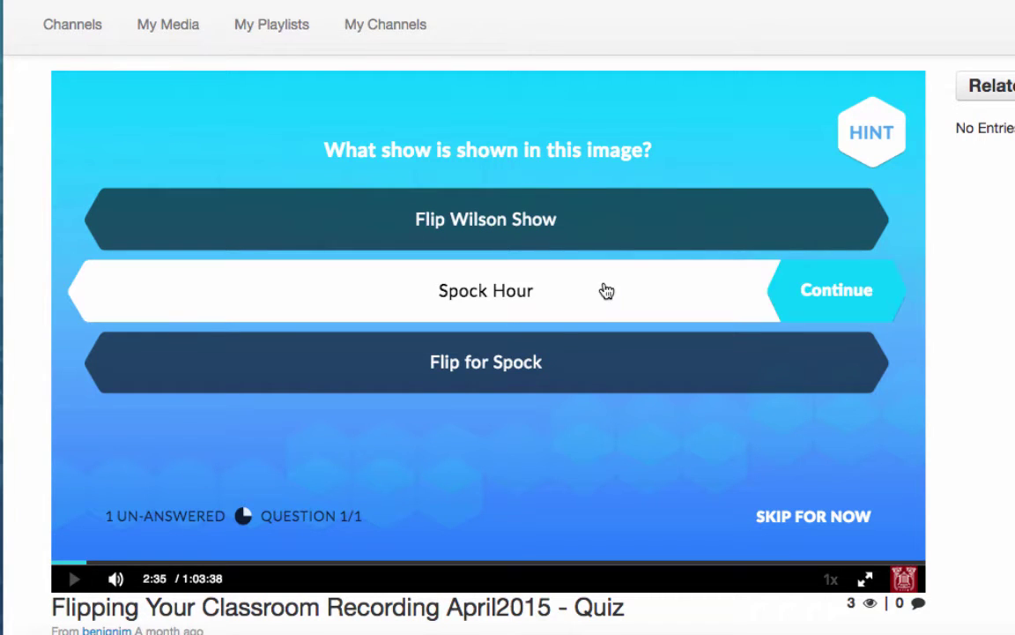
left_click(837, 294)
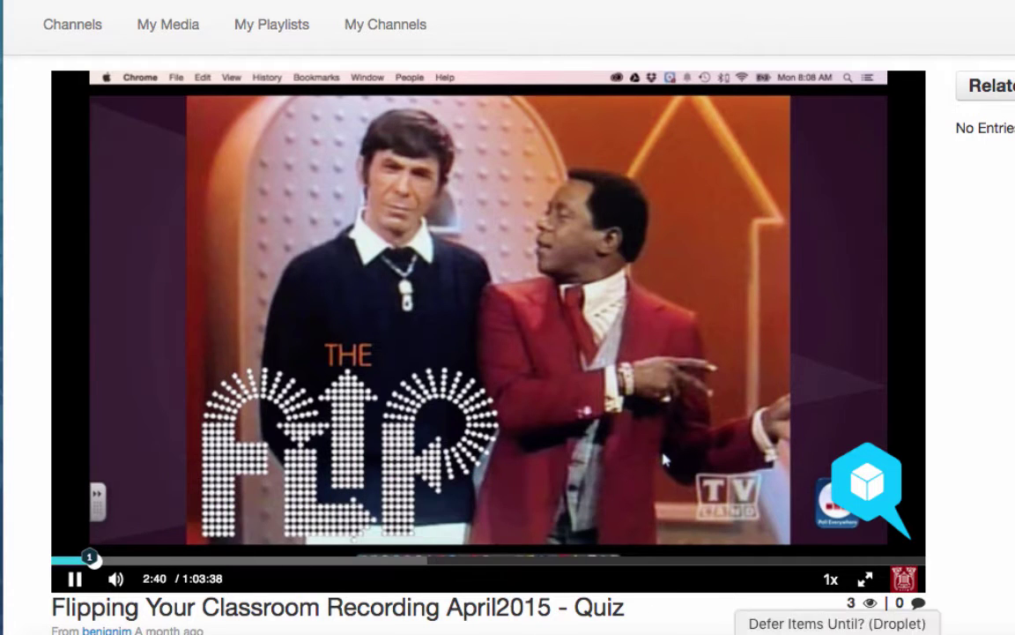
Submit the quiz from the Completed screen, note the 0% score, and finish.
left_click(875, 493)
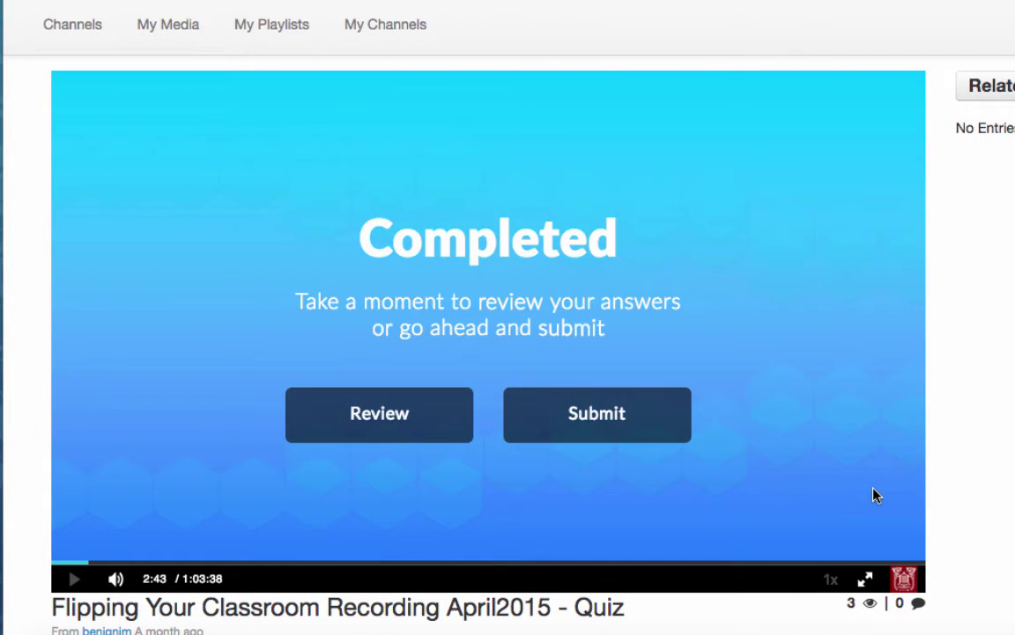
left_click(593, 417)
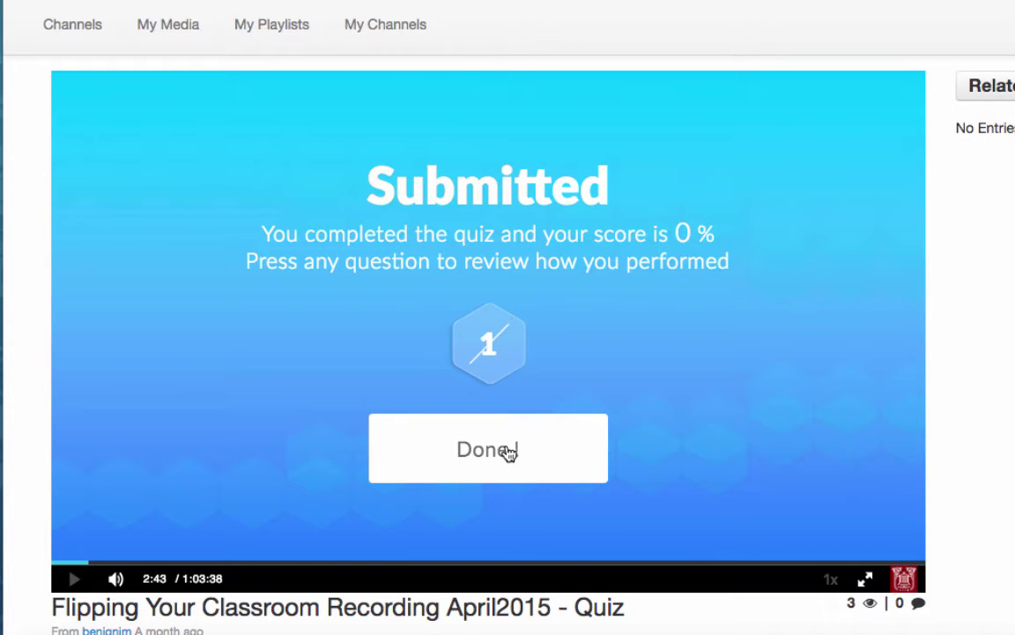
left_click(509, 452)
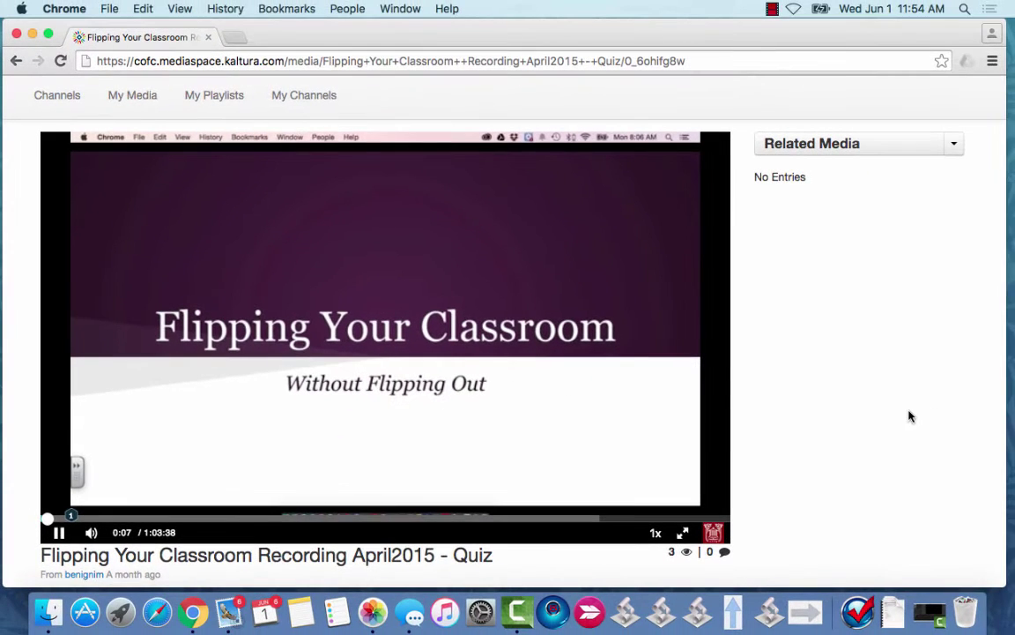
Return to My Media through the account menu.
scroll(909, 414, "down", 1)
scroll(899, 335, "up", 3)
left_click(953, 118)
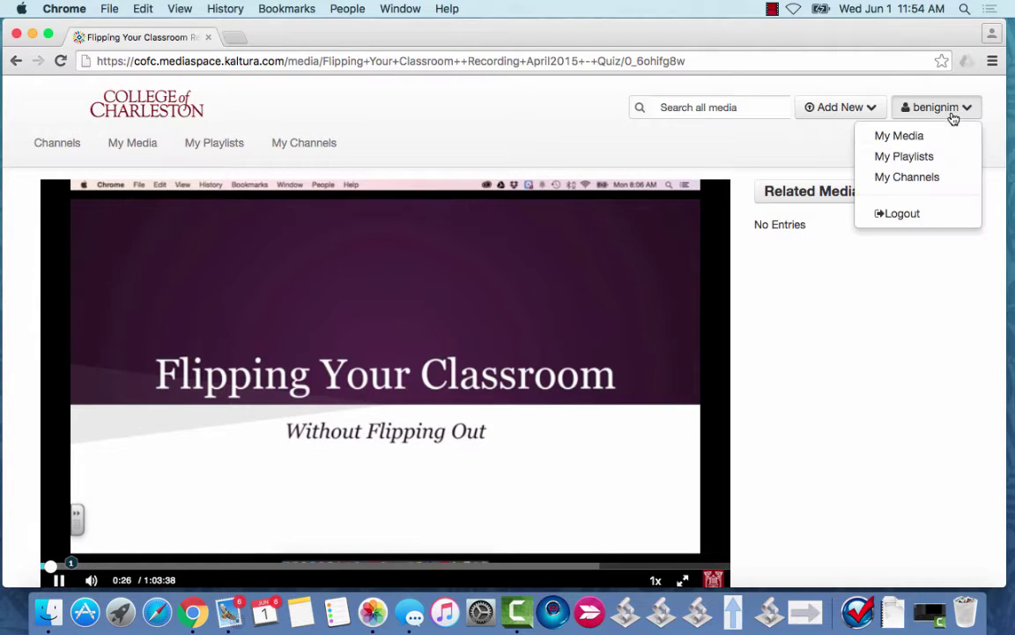
left_click(928, 138)
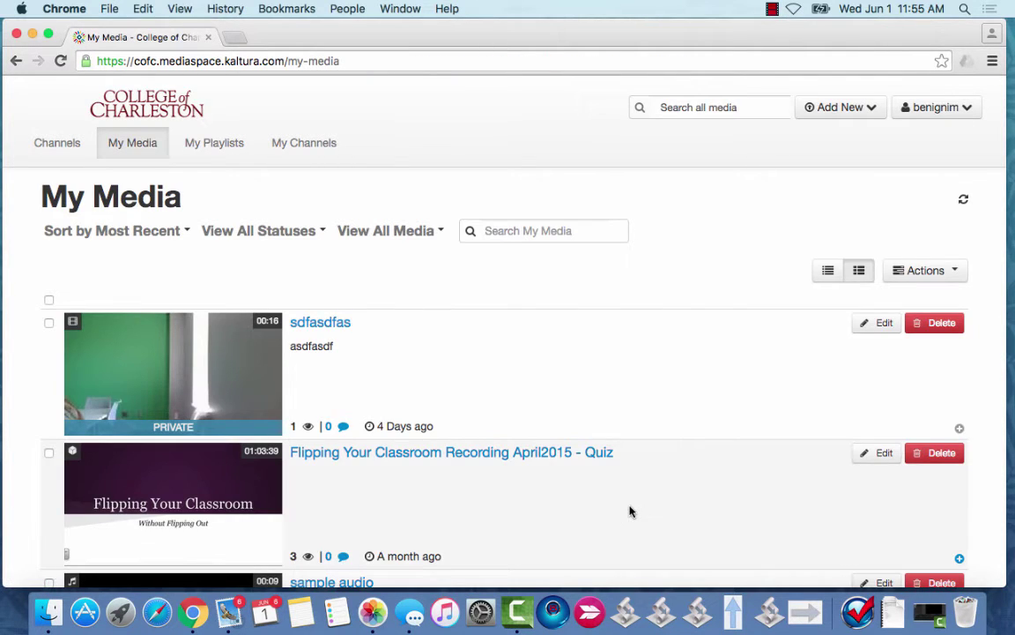
Scroll down and open the 'Flipping Your Classroom Recording April2015' media page.
scroll(629, 512, "down", 15)
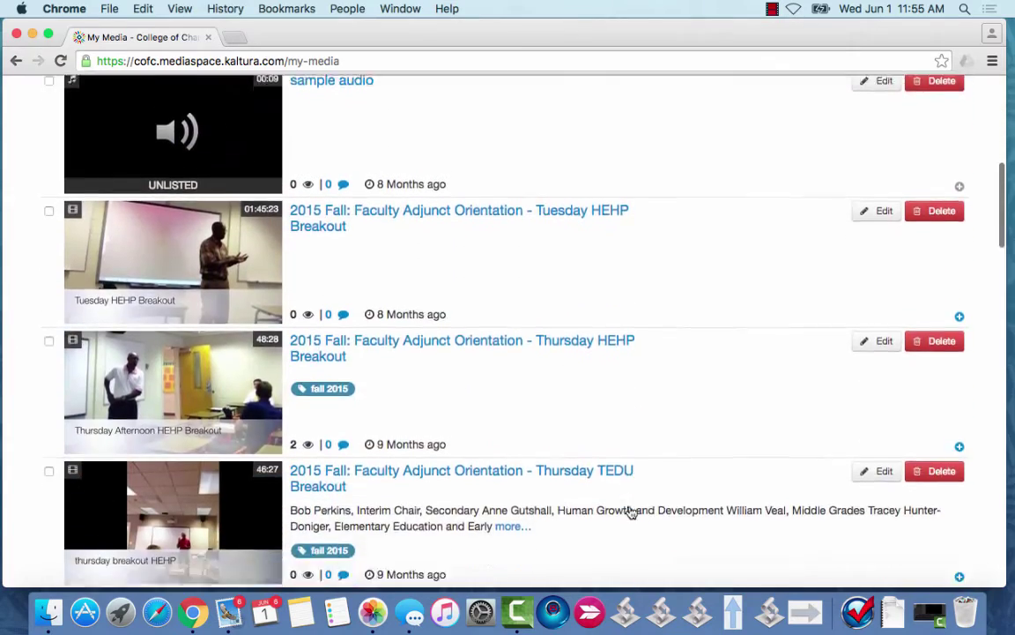
scroll(631, 512, "down", 10)
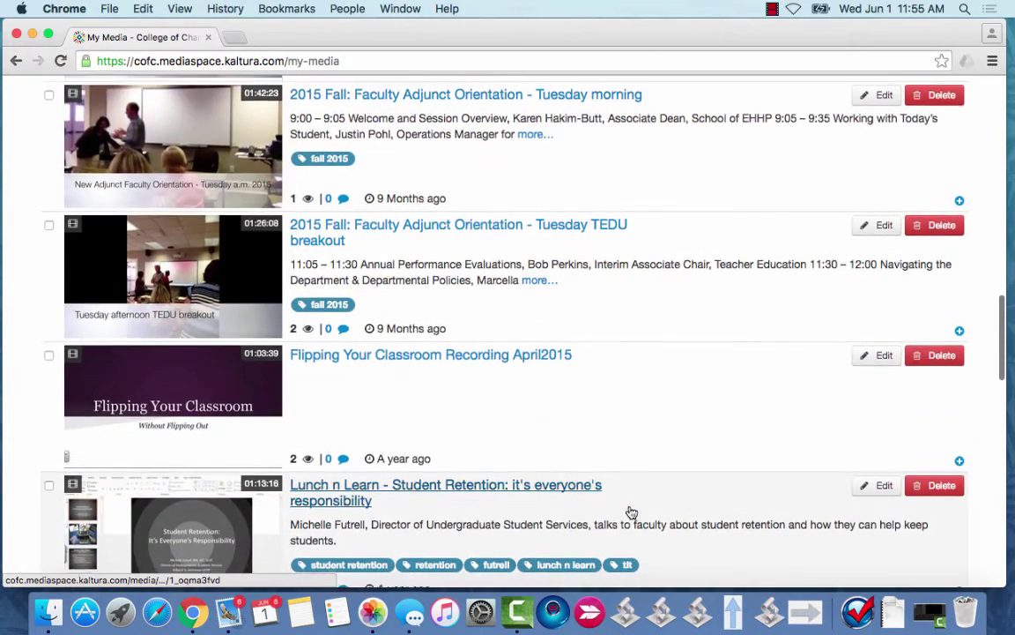
scroll(629, 511, "down", 1)
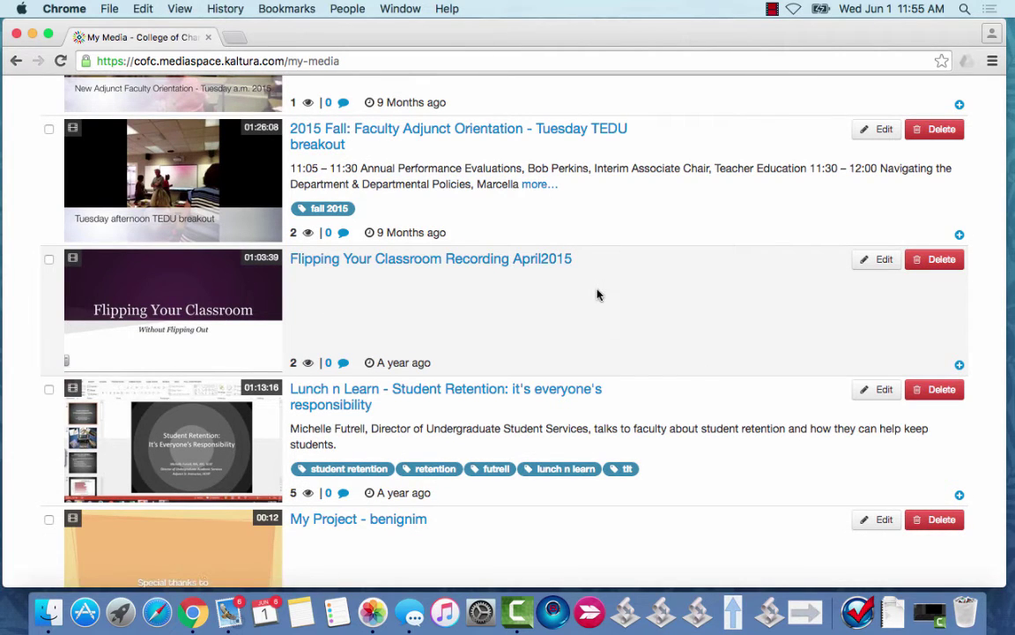
scroll(597, 295, "down", 1)
left_click(344, 254)
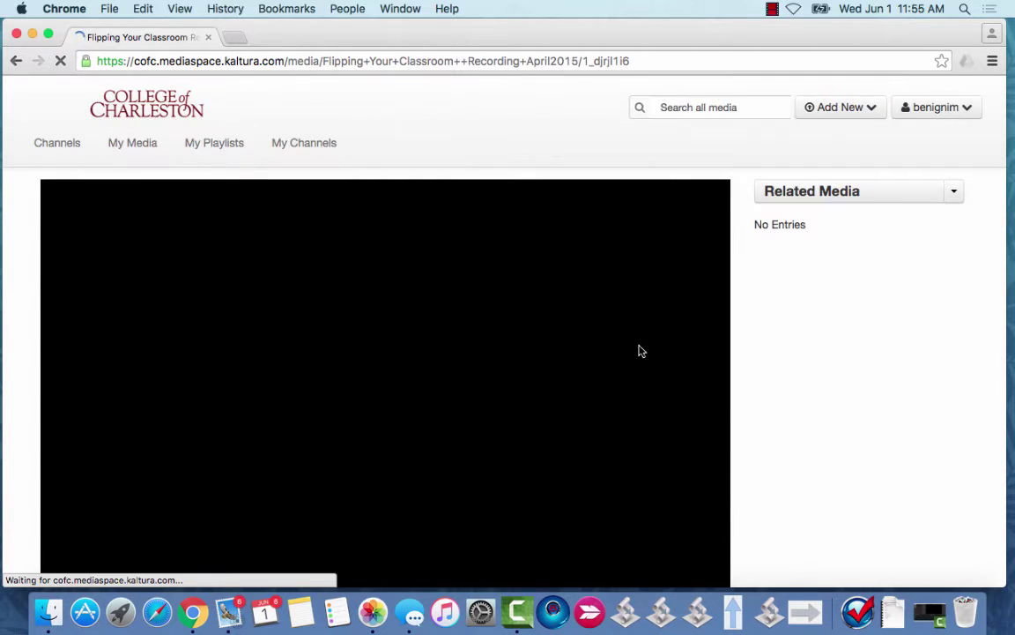
scroll(816, 431, "down", 2)
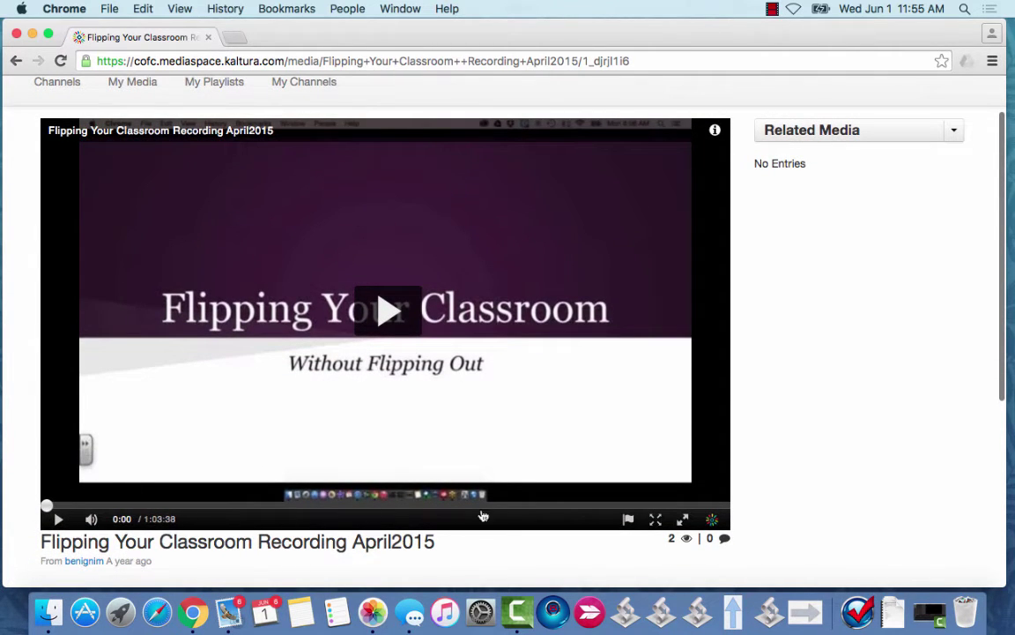
scroll(840, 531, "down", 4)
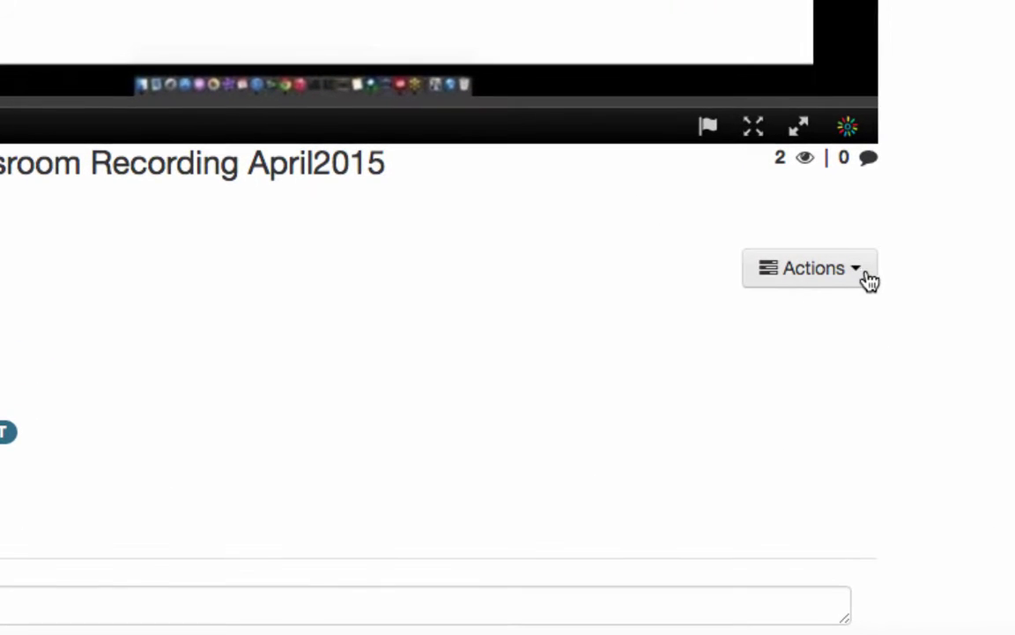
Start a new quiz for this video with Actions > Add Quiz.
left_click(746, 348)
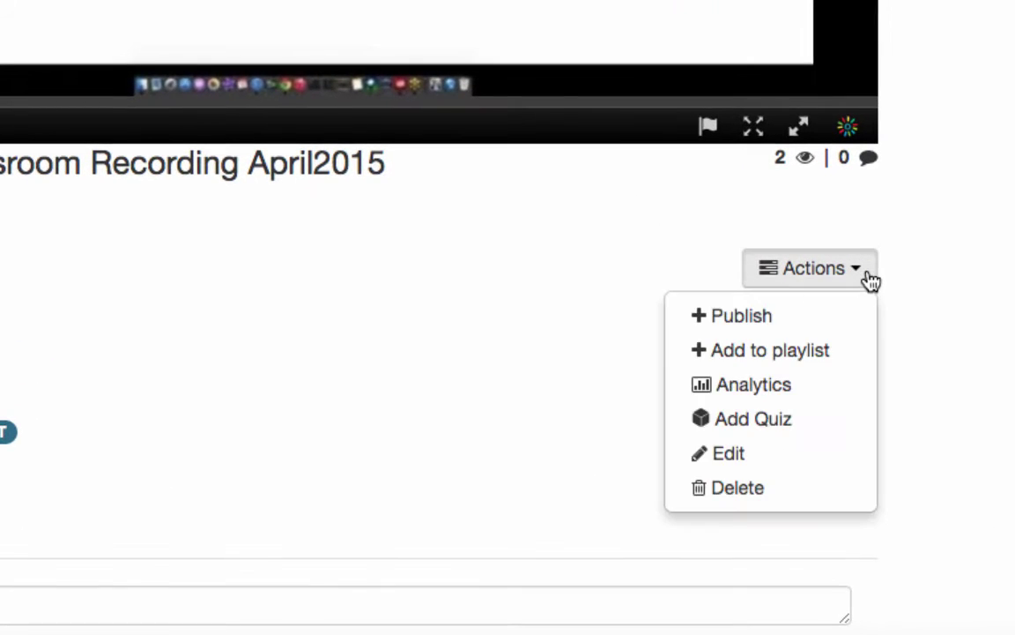
left_click(785, 422)
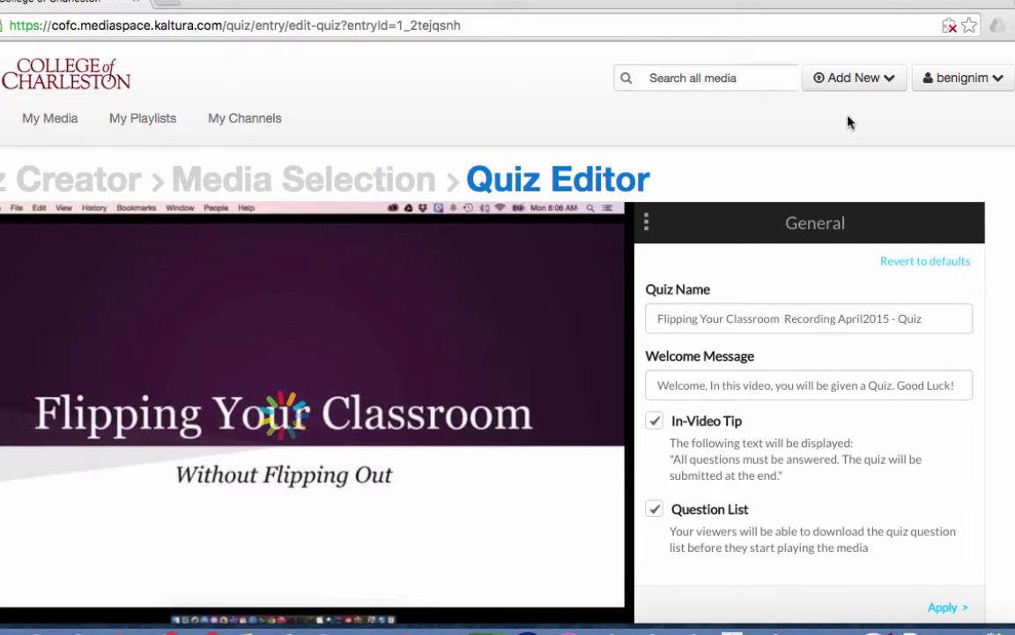
left_click(880, 81)
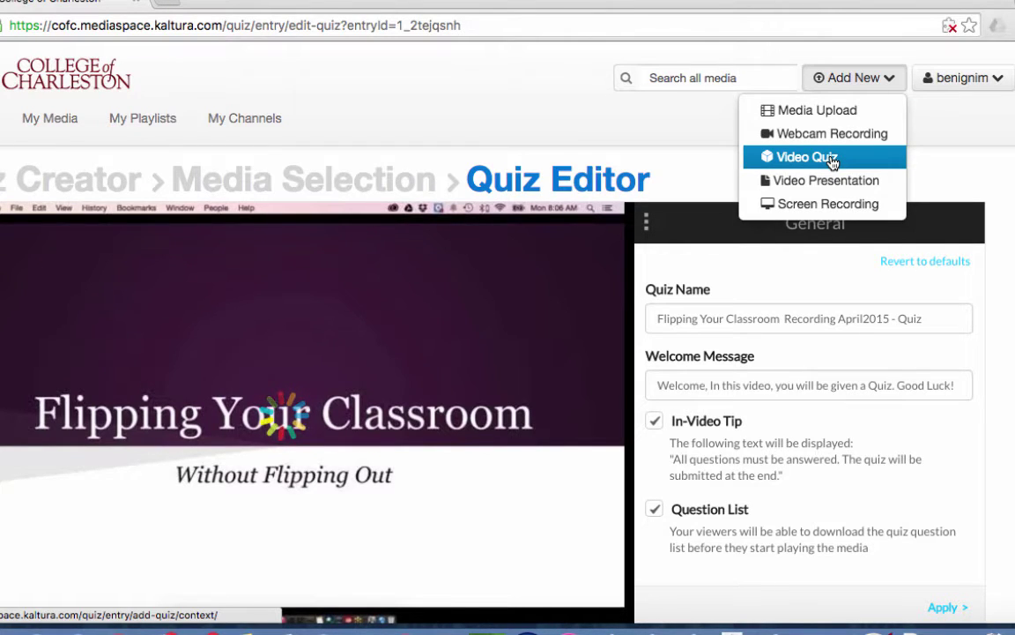
left_click(966, 174)
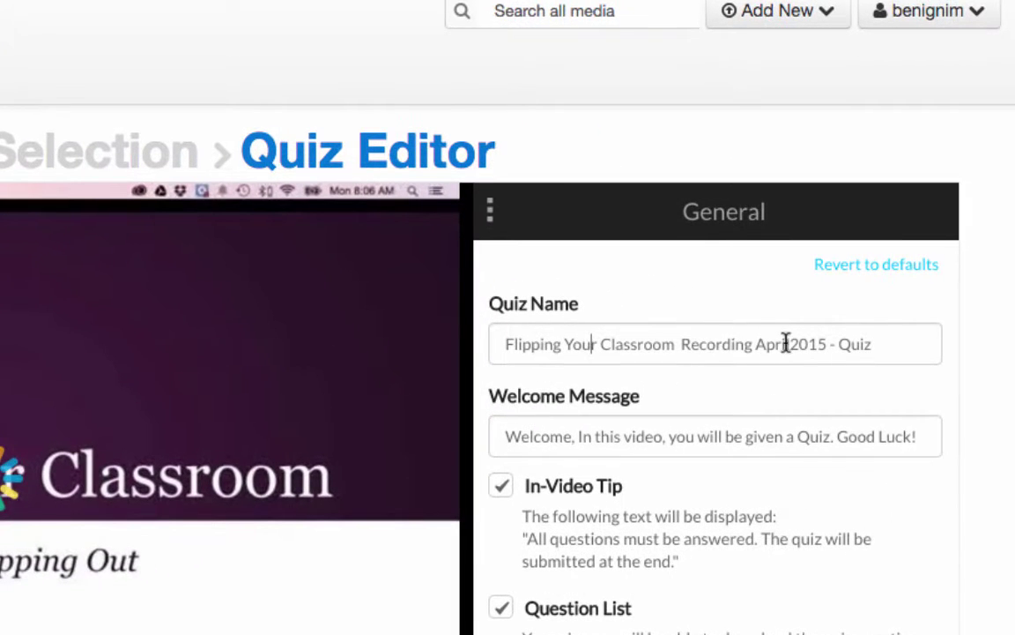
Review the quiz name and welcome message, and uncheck Question List.
left_click_drag(882, 345, 834, 344)
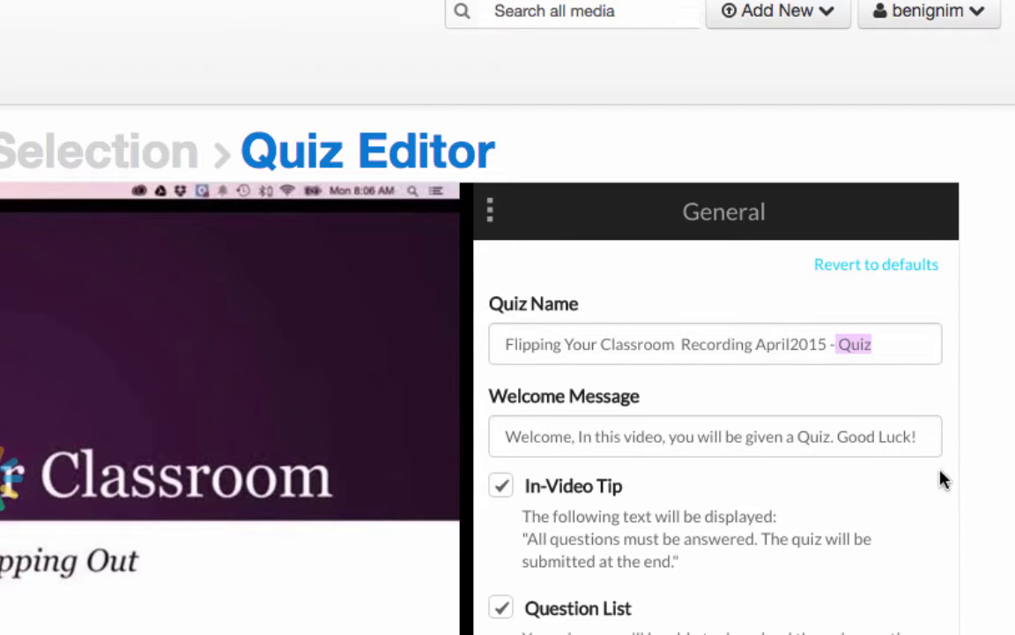
scroll(943, 480, "down", 5)
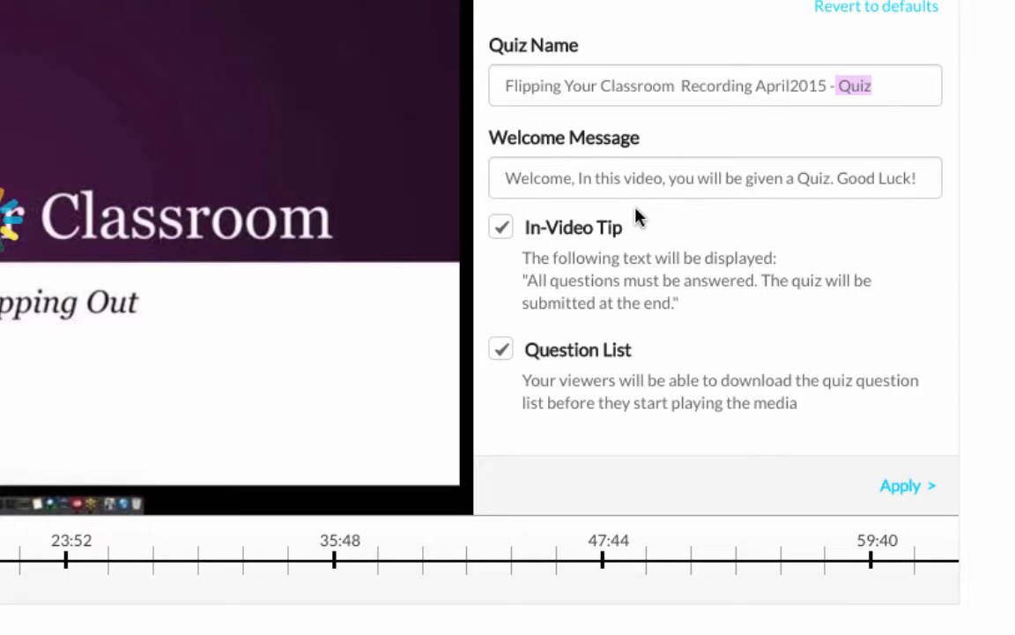
left_click_drag(501, 178, 941, 176)
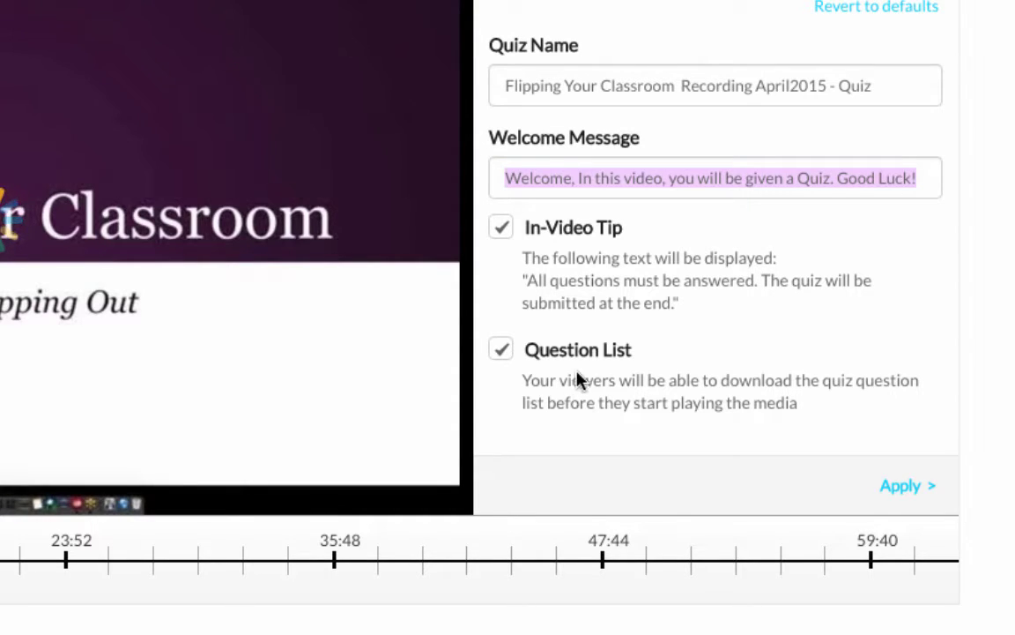
left_click(509, 353)
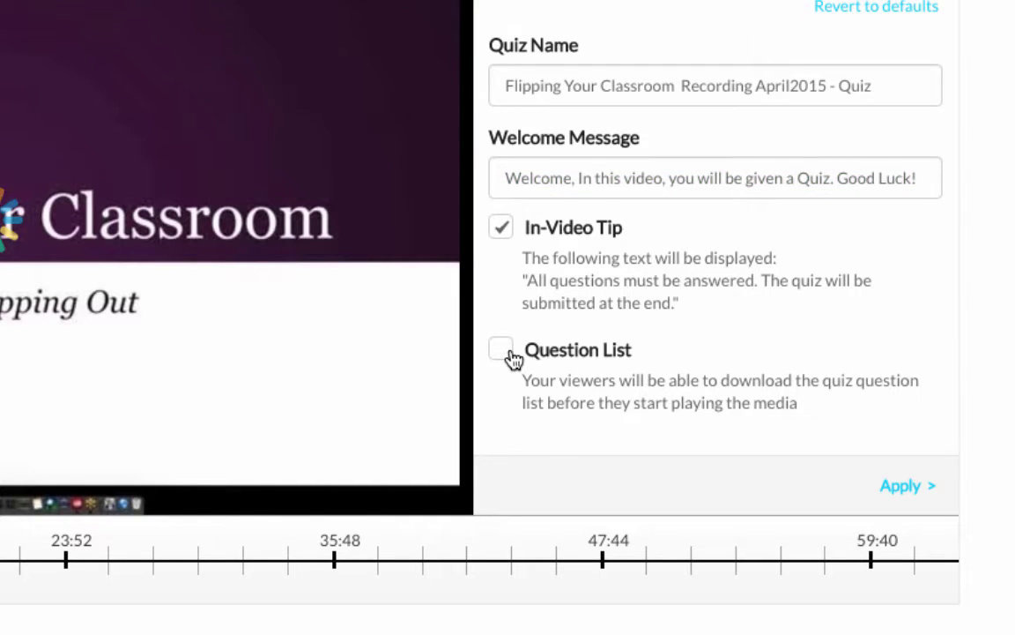
Apply the General quiz settings to continue to the Experience options.
left_click(908, 487)
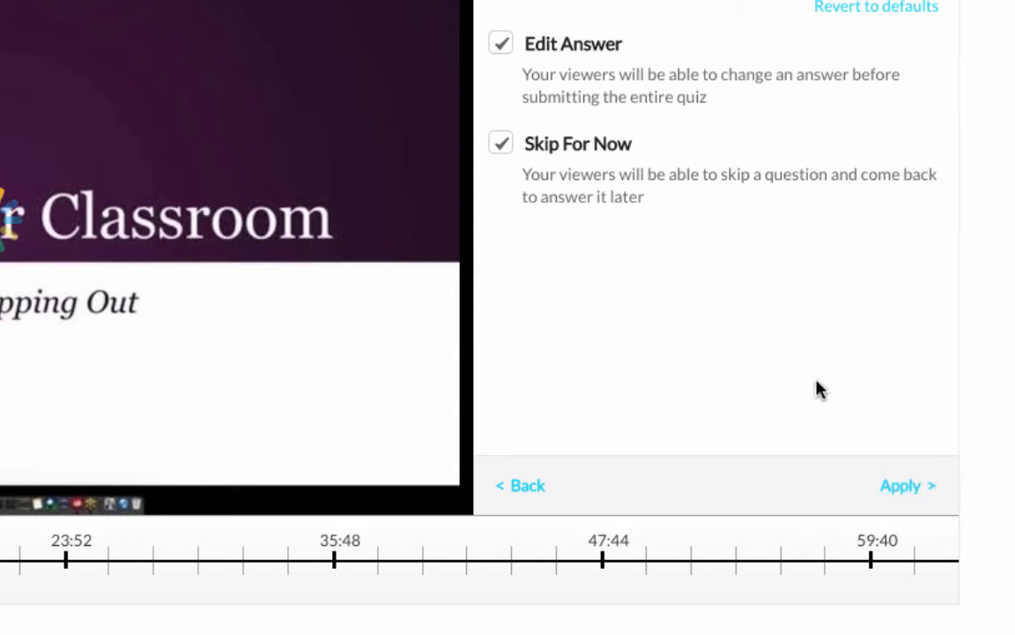
scroll(816, 392, "up", 3)
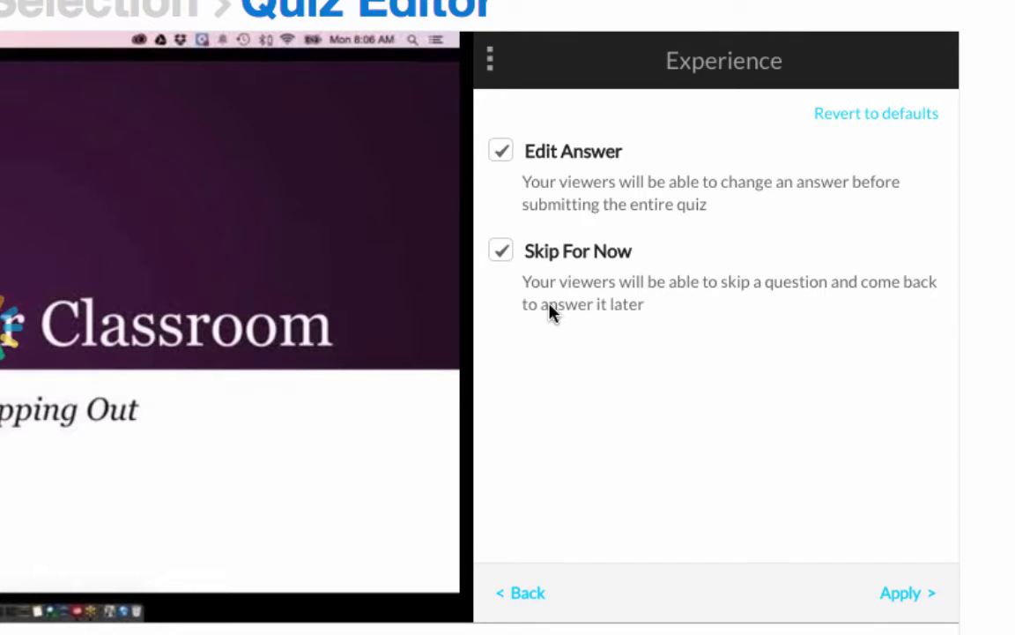
In Score settings, keep Show Scores on, uncheck Include Answers, and apply.
left_click(903, 590)
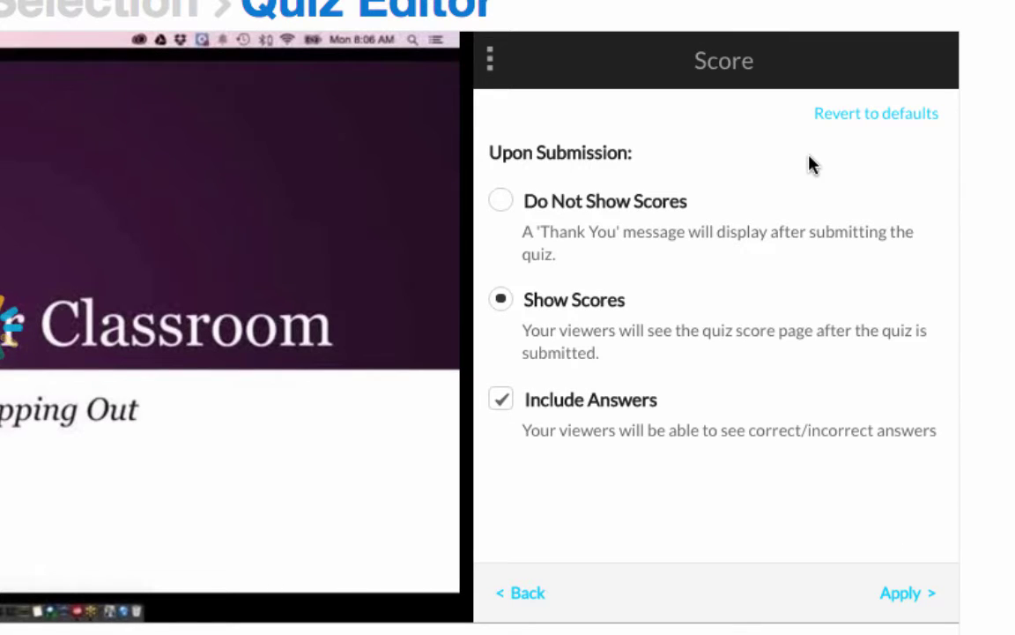
left_click(504, 203)
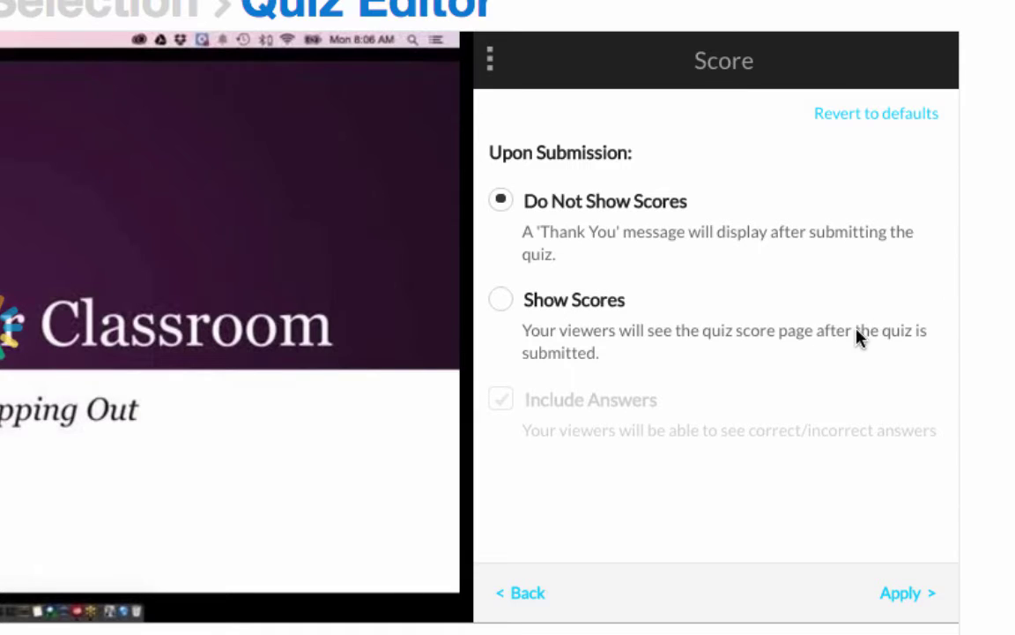
left_click(504, 301)
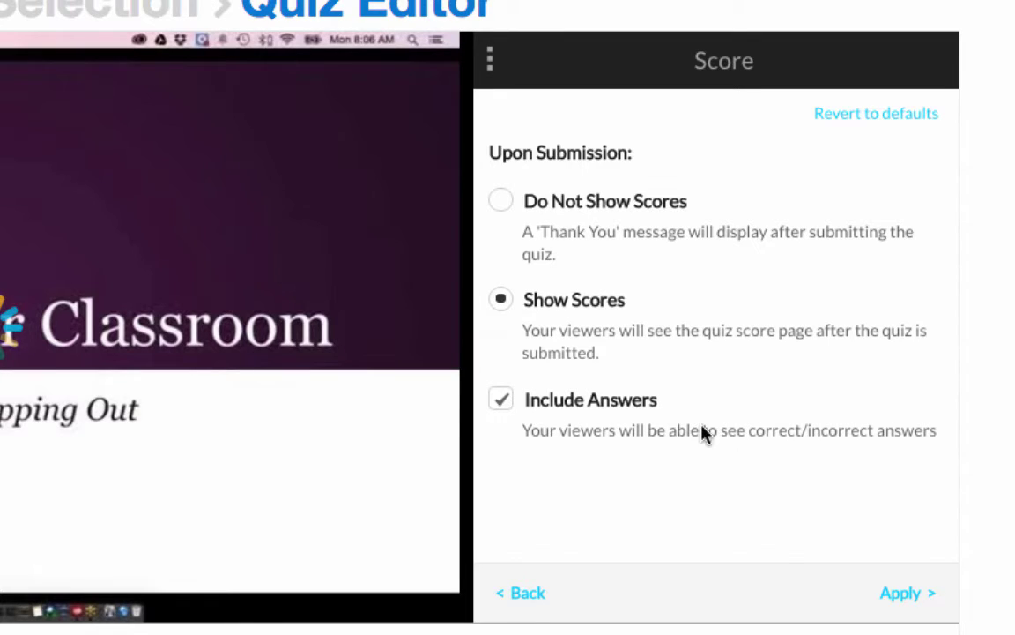
left_click(504, 402)
left_click(917, 606)
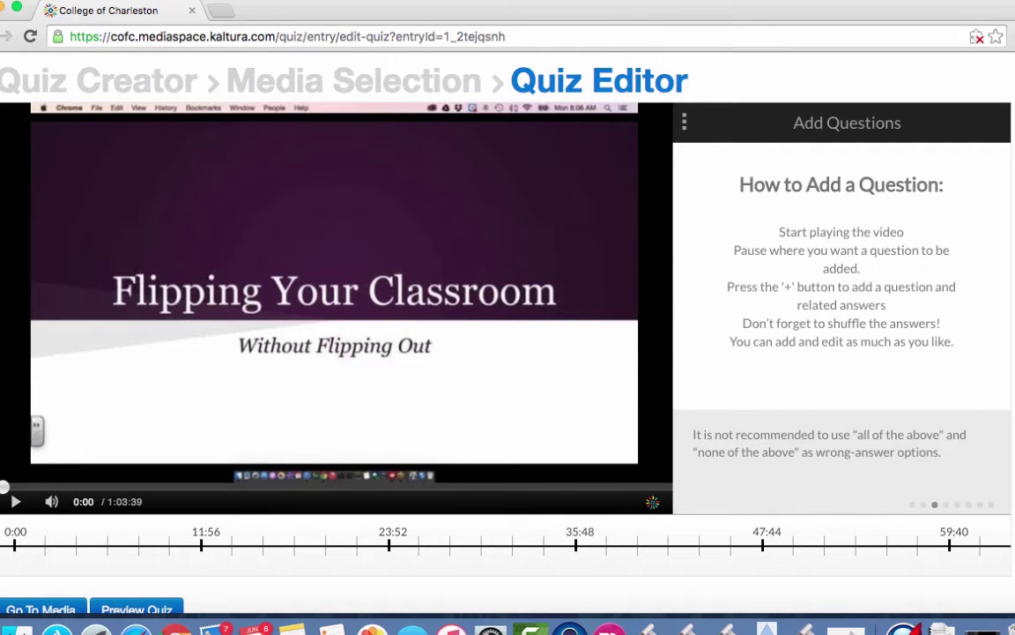
Play the editor video, scrub ahead, and pause at 4:41 on the taxonomy pyramid slide.
left_click(14, 503)
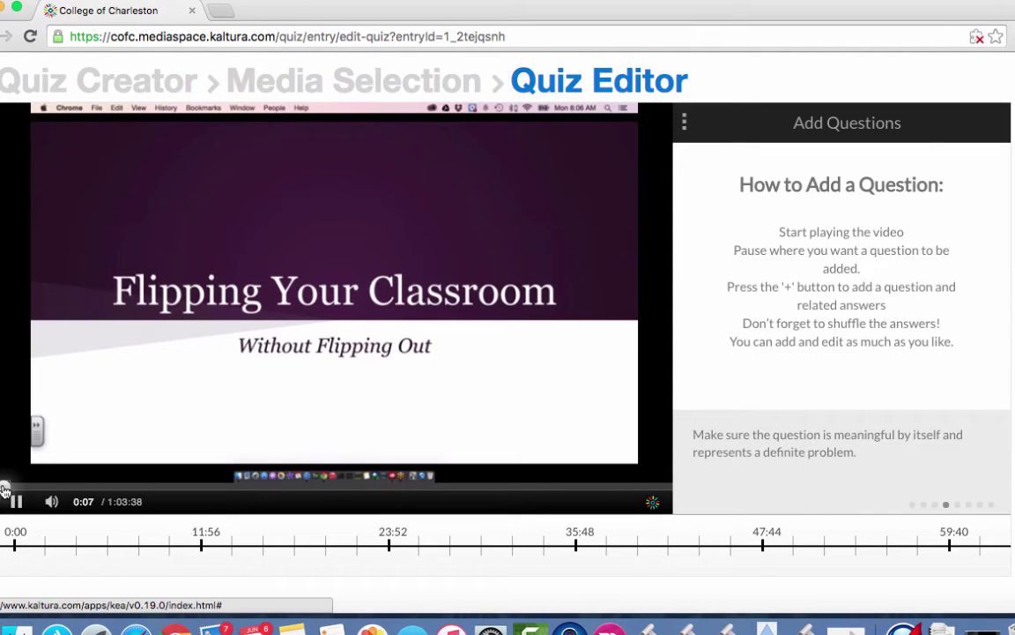
left_click_drag(7, 489, 47, 490)
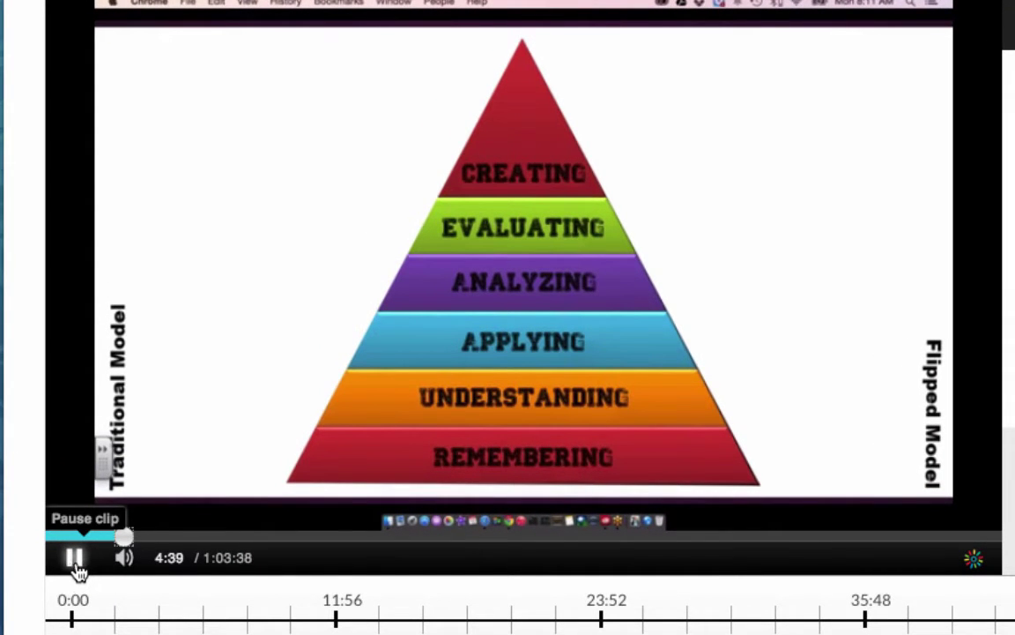
left_click(74, 560)
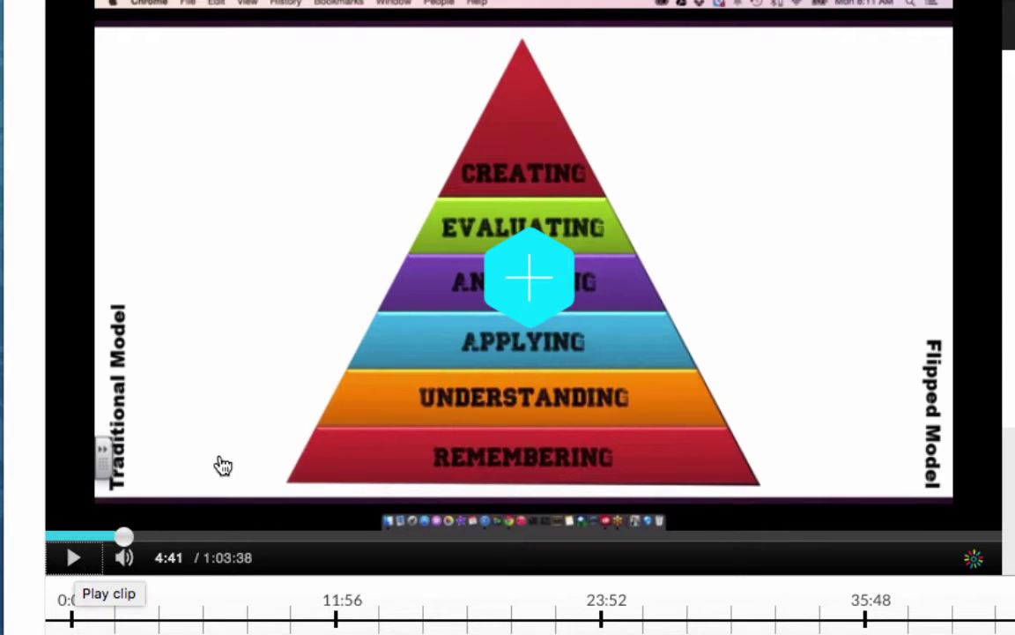
Add a question at 4:41 reading 'Here's my question' with correct answer 'Here's the right answer'.
left_click(531, 290)
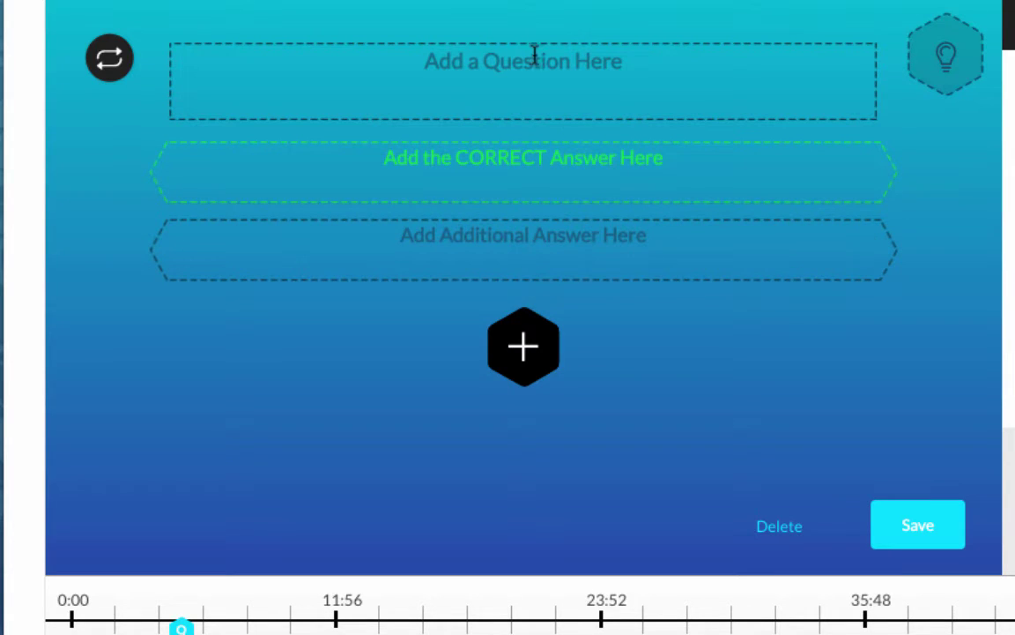
left_click(531, 53)
type("Here's my question")
left_click(542, 161)
type("Heres")
key("BackSpace")
type("'s the wr")
key("BackSpace")
key("BackSpace")
type("right answer")
Add three wrong answers: 'Here's a 1st wrong answer', '2nd wrong' and '3rd wrong'.
left_click(524, 234)
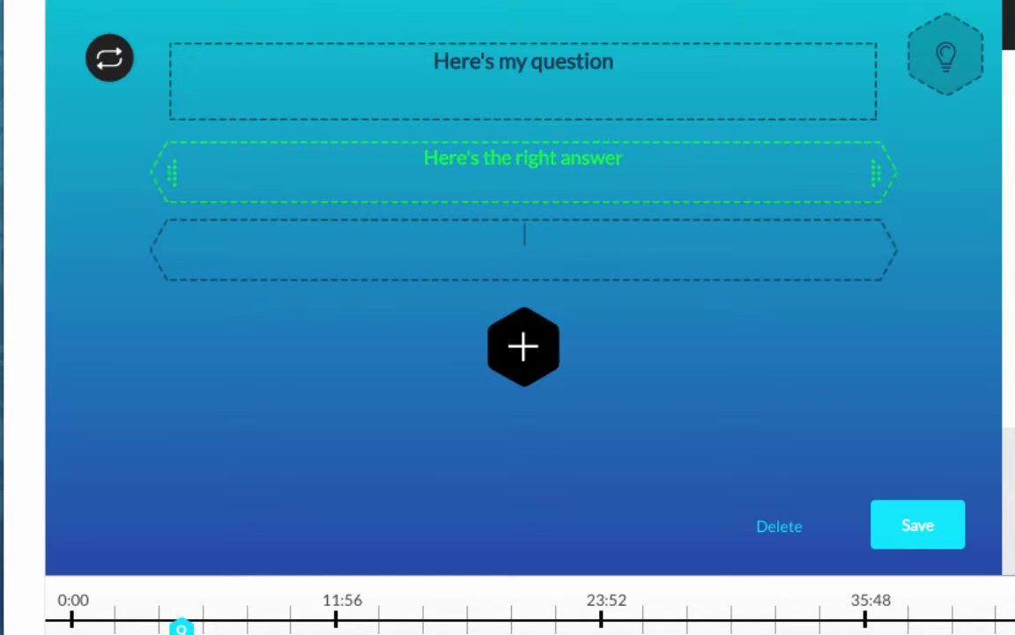
type("Here's a")
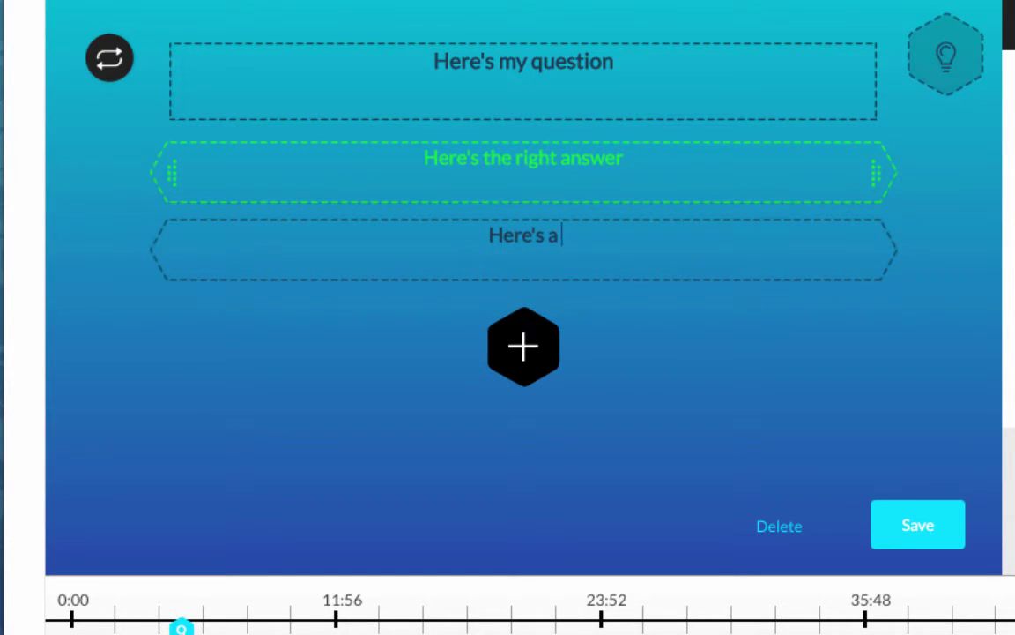
type("1st wrong ansswer")
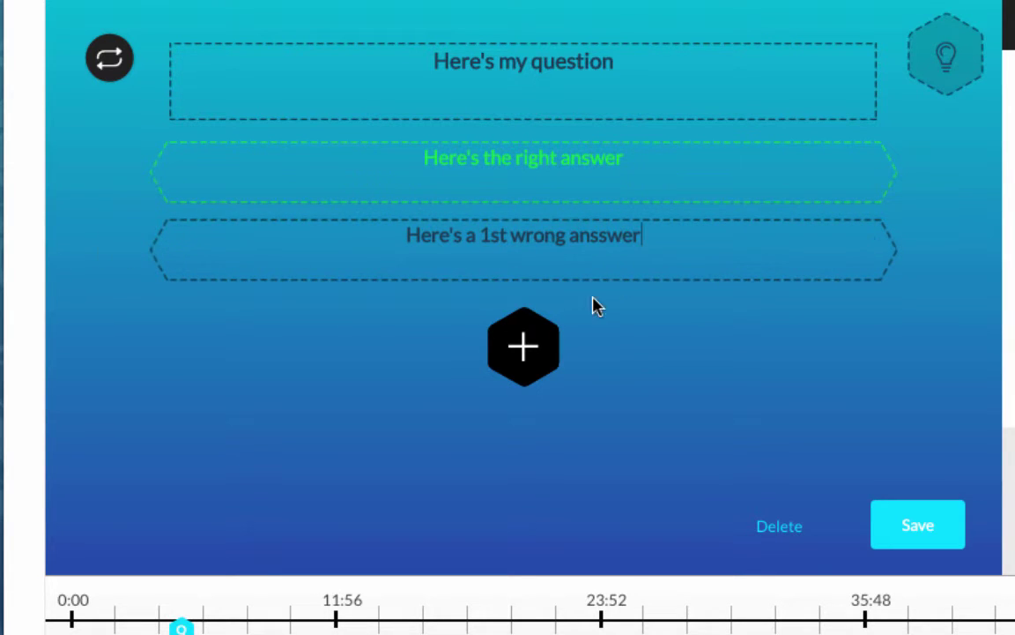
left_click(511, 360)
left_click(527, 304)
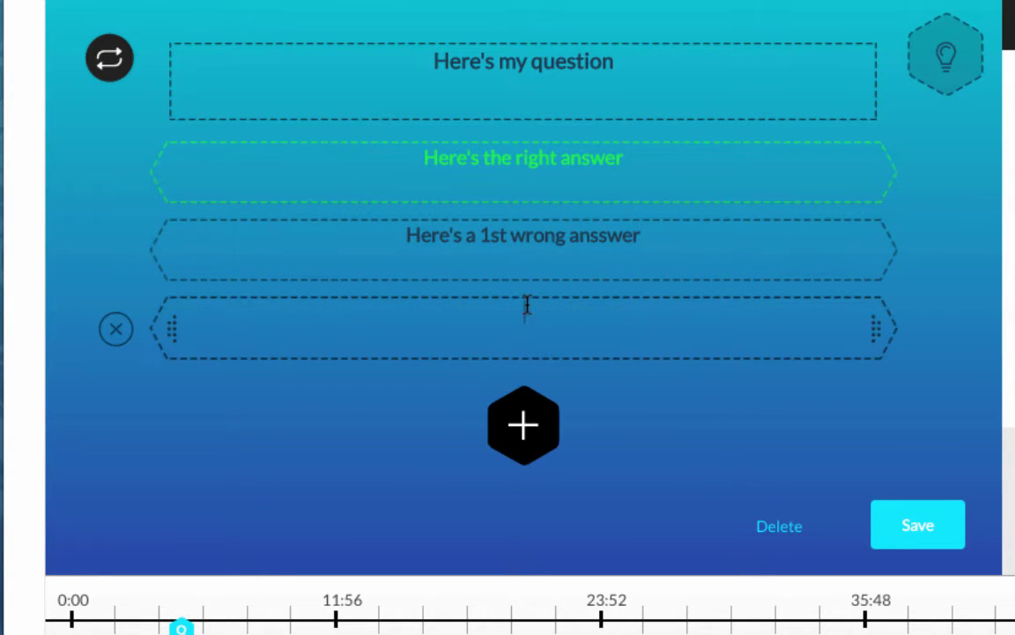
type("2nd wrong")
left_click(529, 414)
left_click(531, 412)
type("3rd wrong")
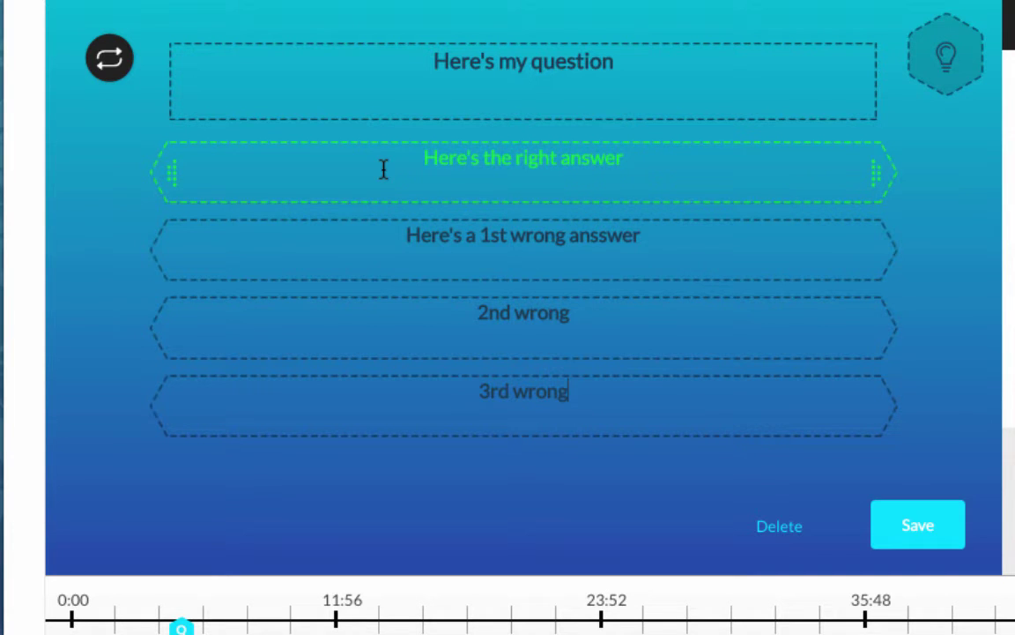
Reorder and shuffle the answers until the right answer sits second.
left_click_drag(167, 176, 170, 328)
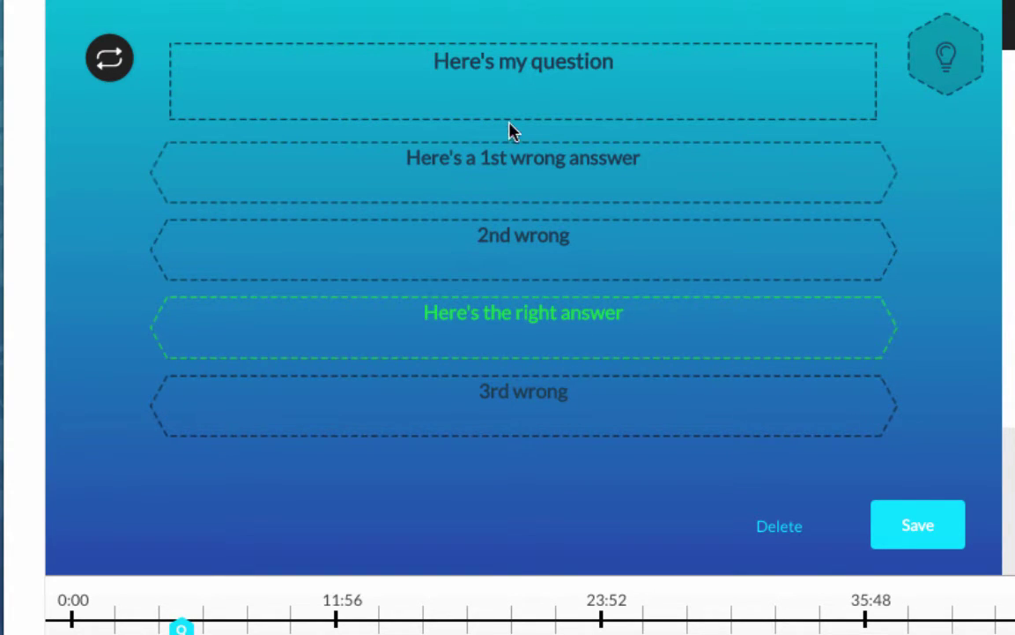
left_click(110, 69)
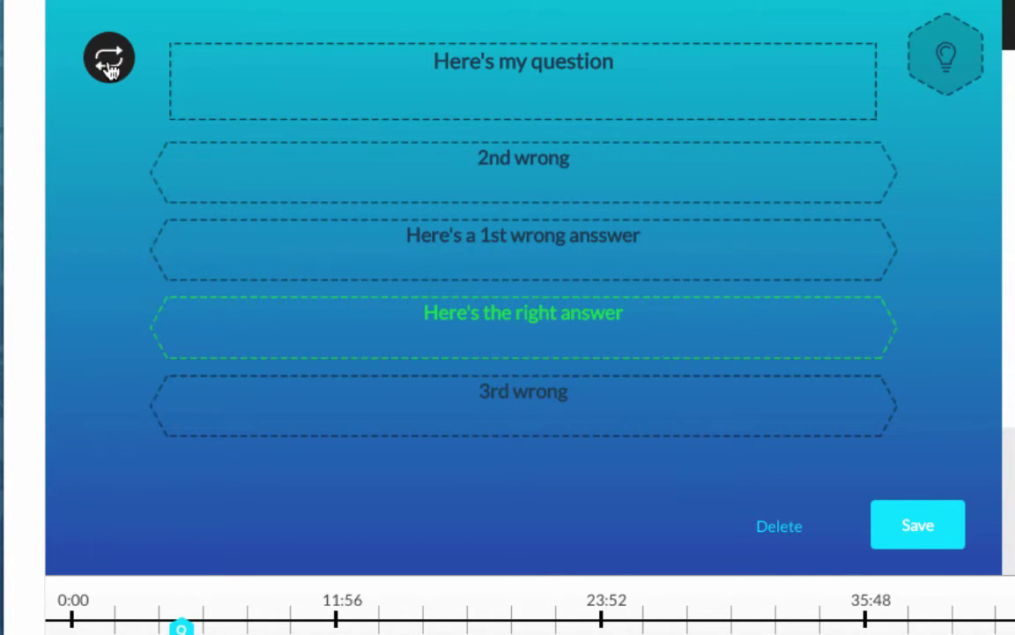
left_click(110, 69)
left_click(110, 69)
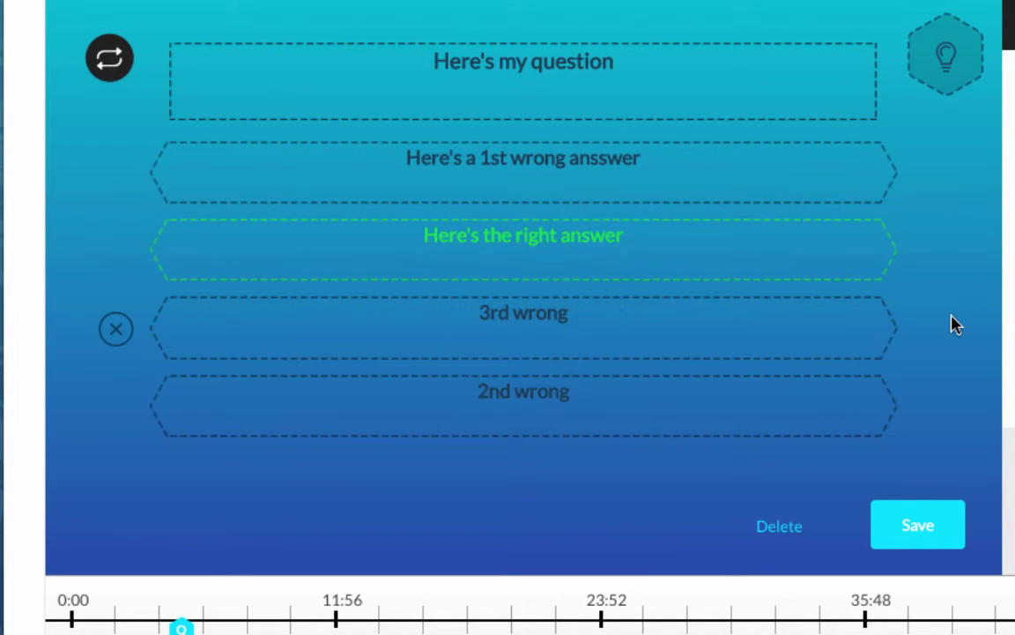
Remove the explanation from the question's hint and explanation options.
left_click(948, 61)
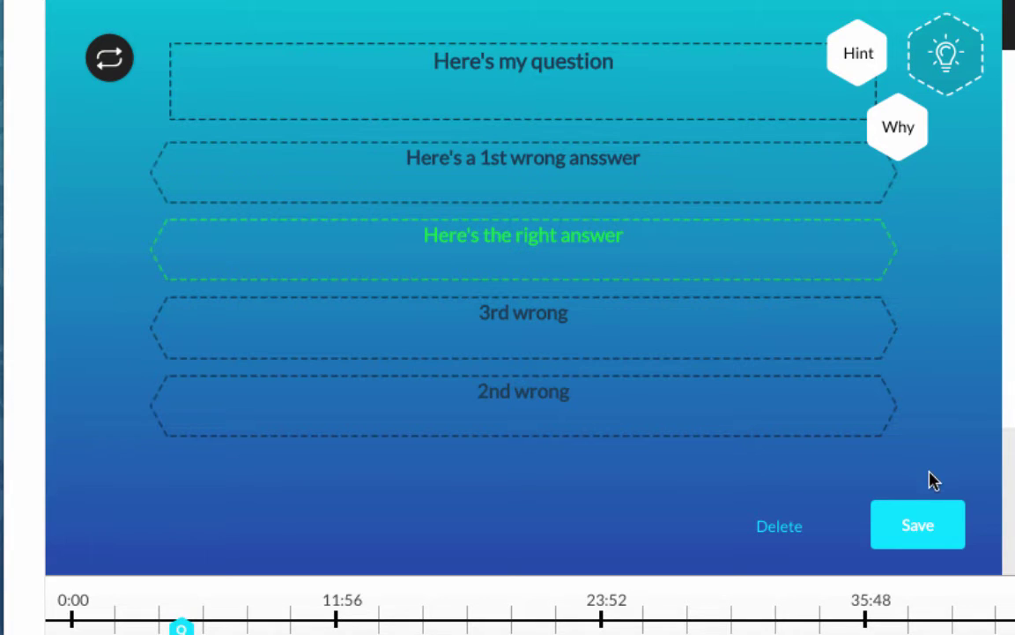
left_click(921, 538)
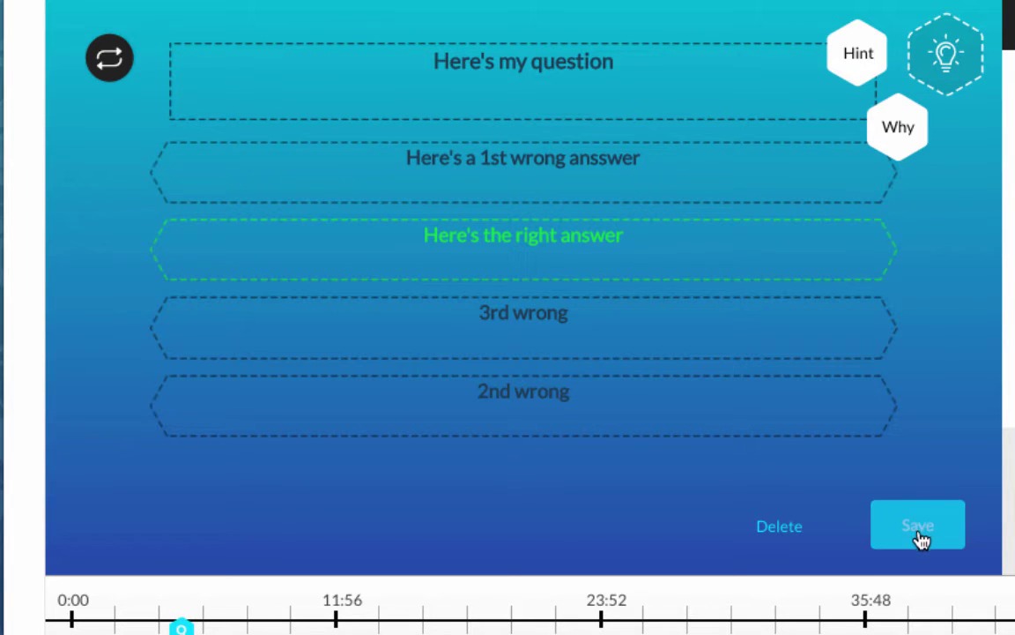
left_click(899, 130)
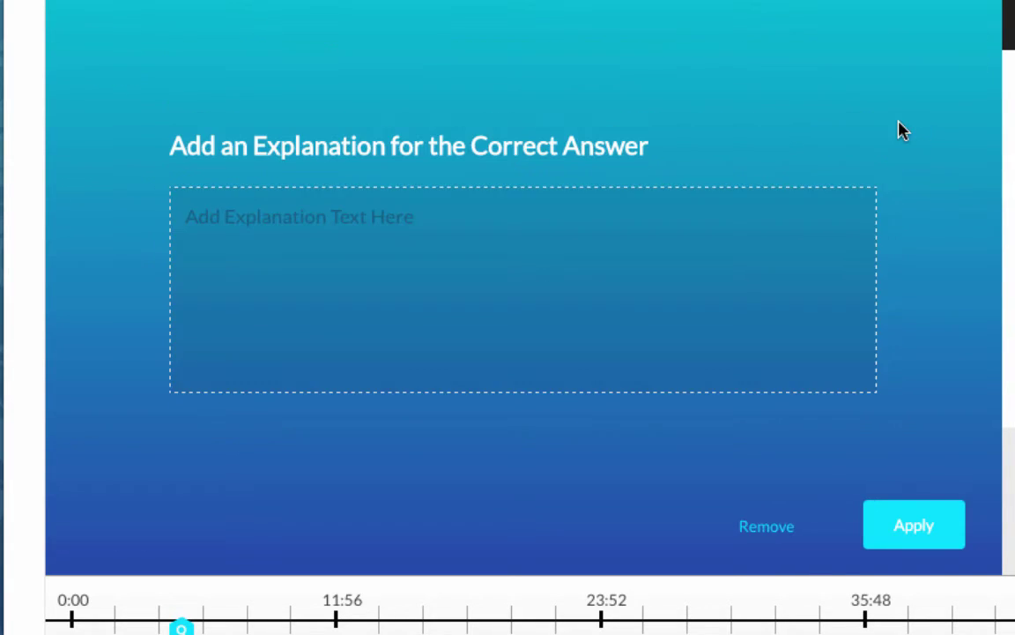
left_click(768, 530)
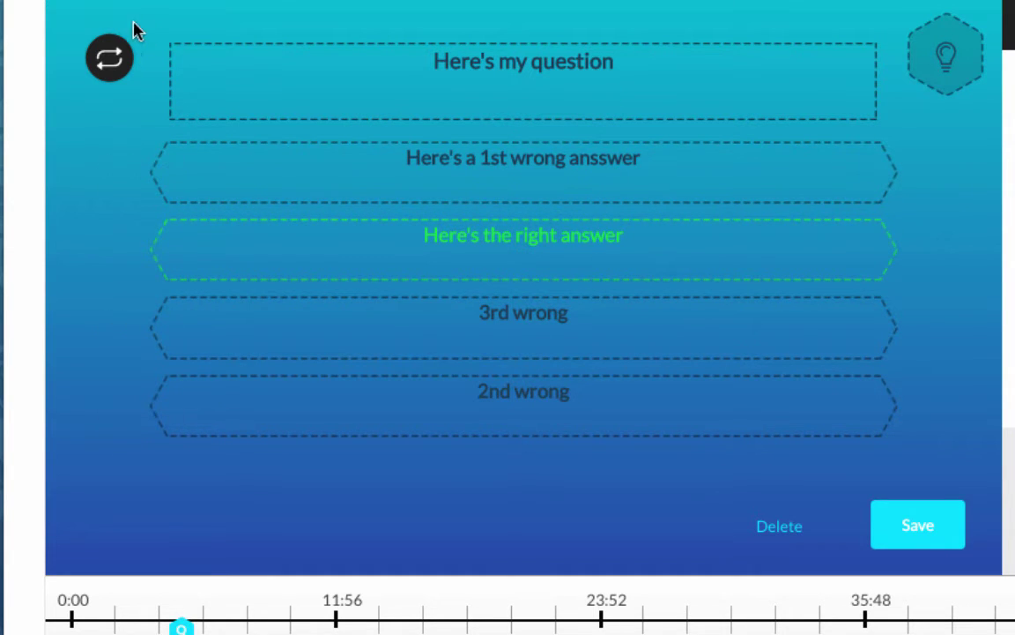
Save the first question and play the video forward to 34:47.
left_click(930, 540)
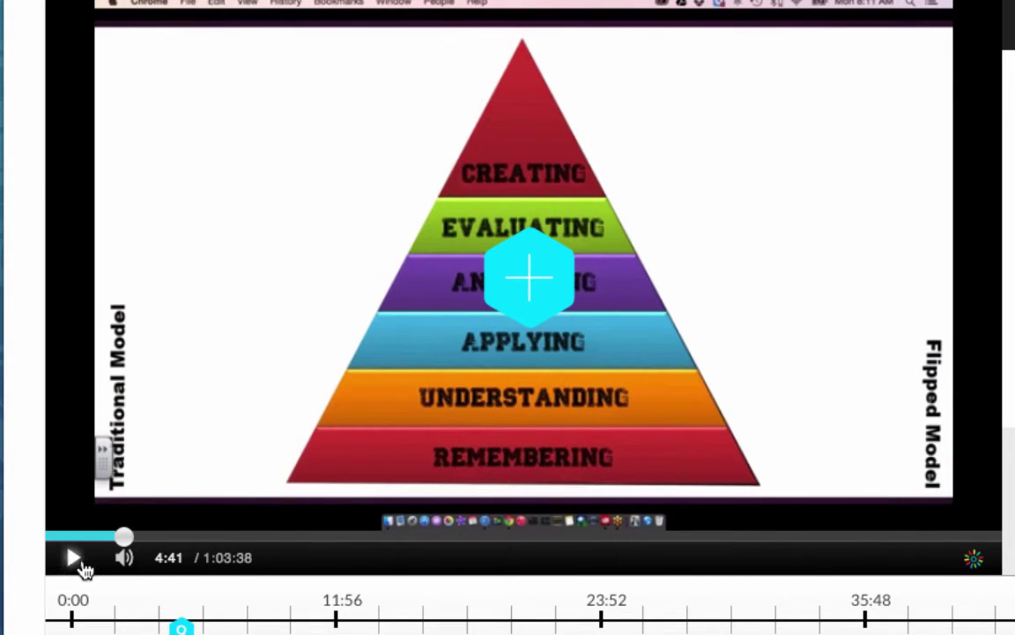
left_click(74, 561)
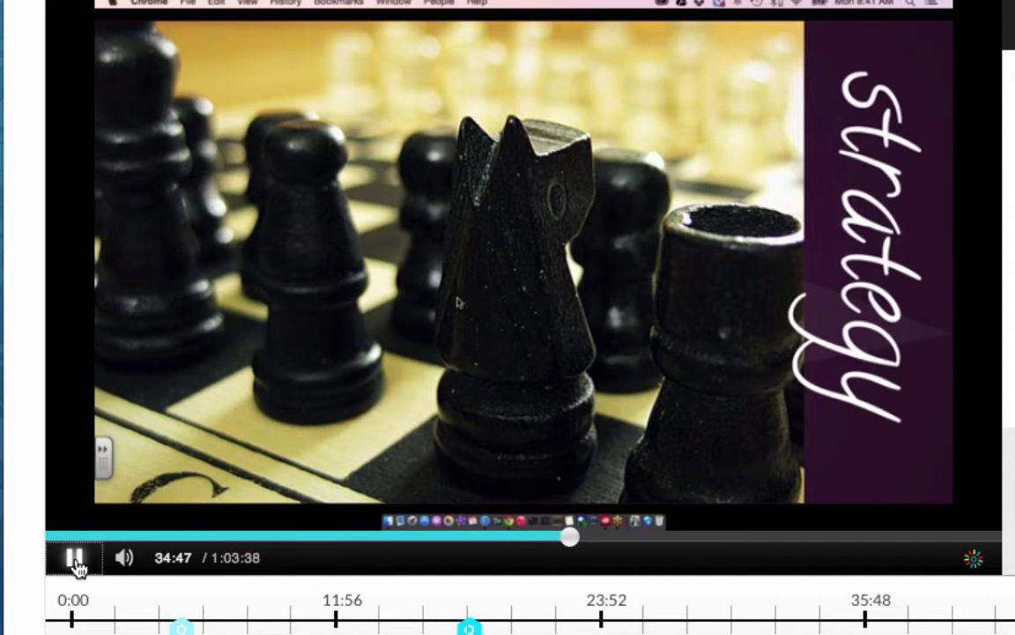
left_click(74, 556)
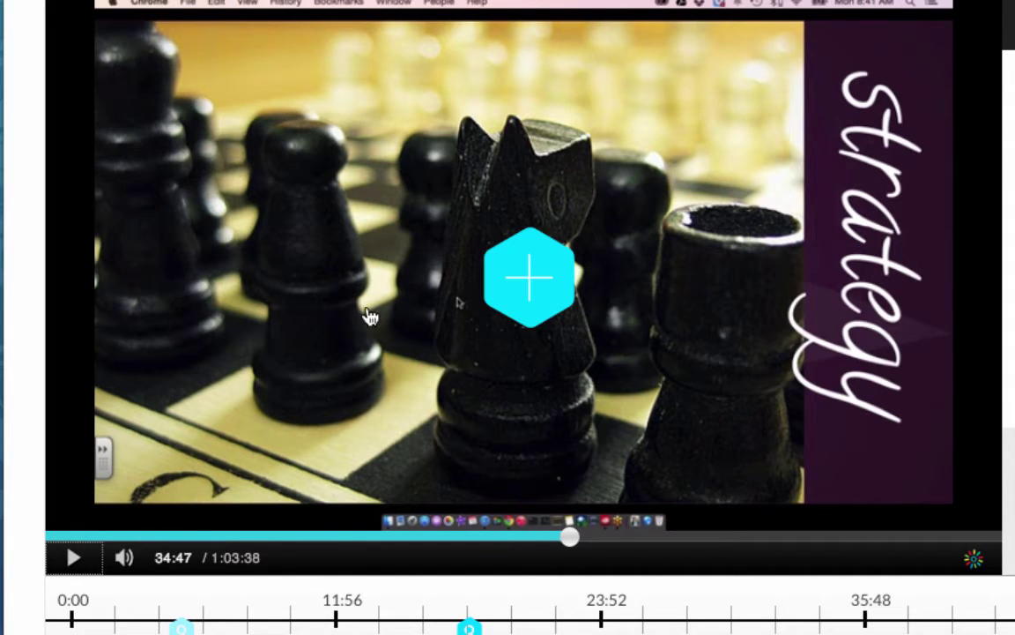
Add and save a 'T/F' question at 34:47 with True correct and False wrong.
left_click(542, 281)
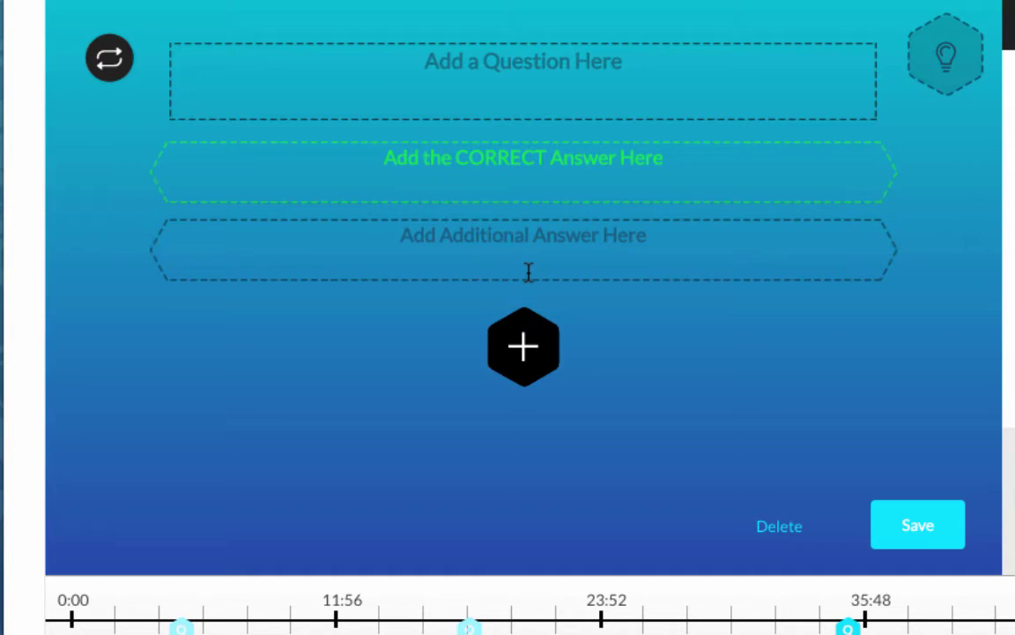
right_click(569, 92)
left_click(499, 98)
left_click(934, 538)
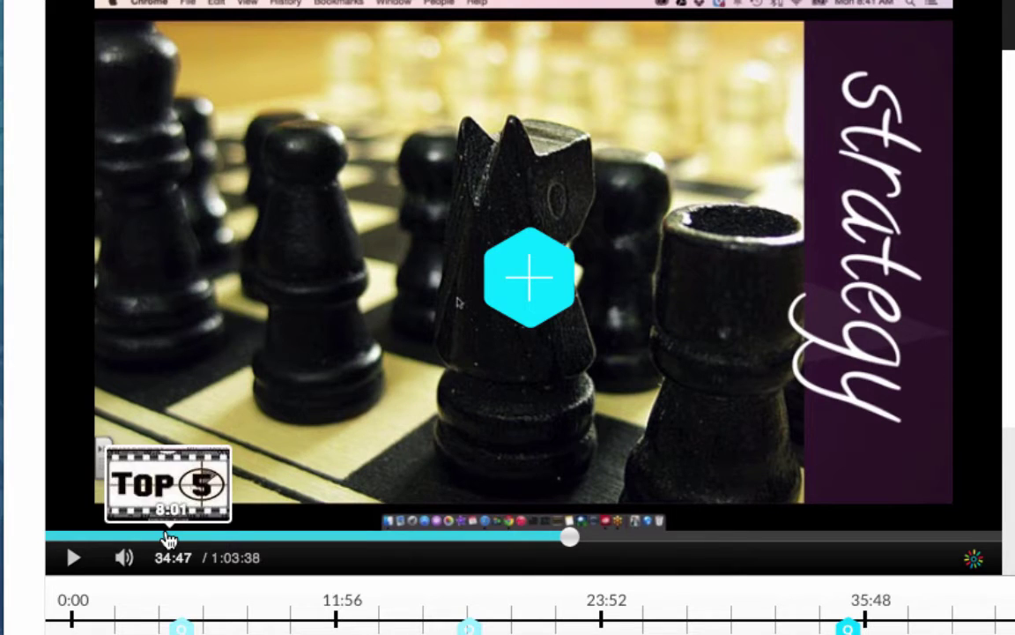
Inspect the three Q markers on the timeline, then jump to the 1:02:34 resources slide.
scroll(976, 529, "down", 1)
scroll(977, 529, "down", 3)
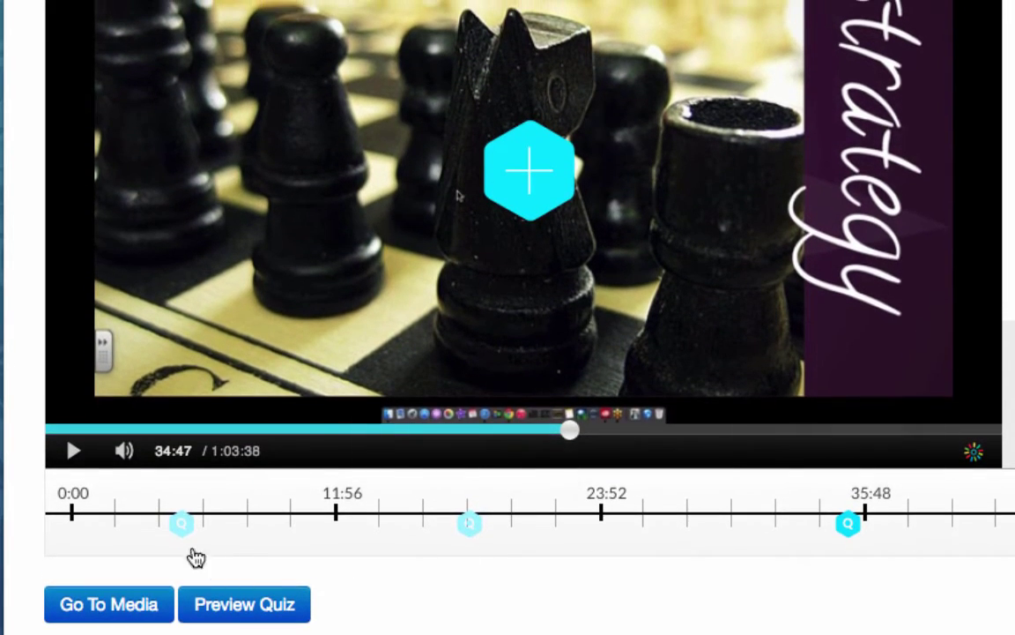
mouse_move(181, 531)
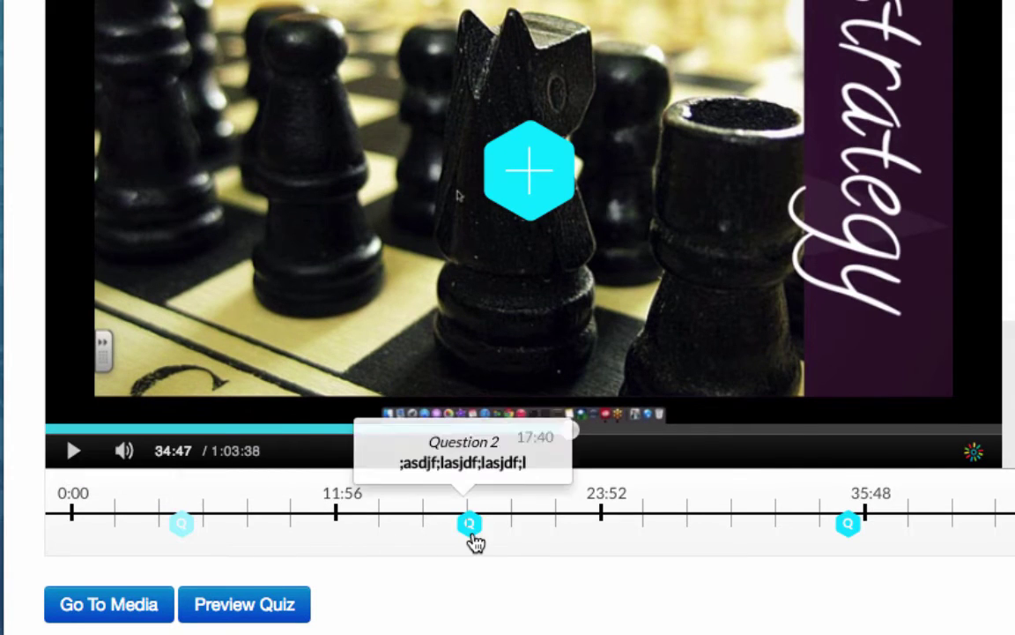
mouse_move(847, 529)
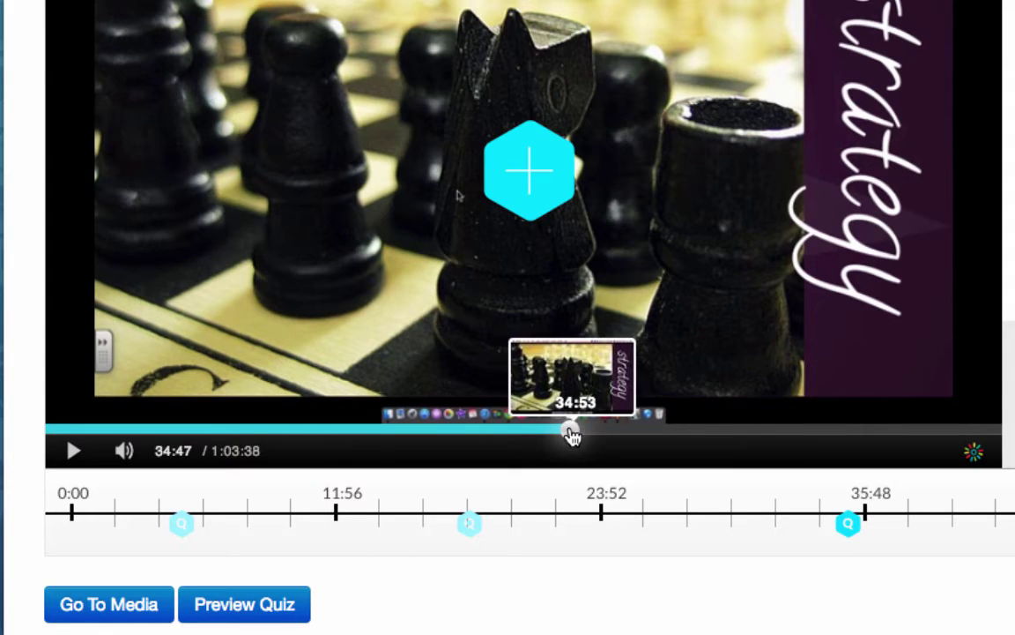
left_click(982, 431)
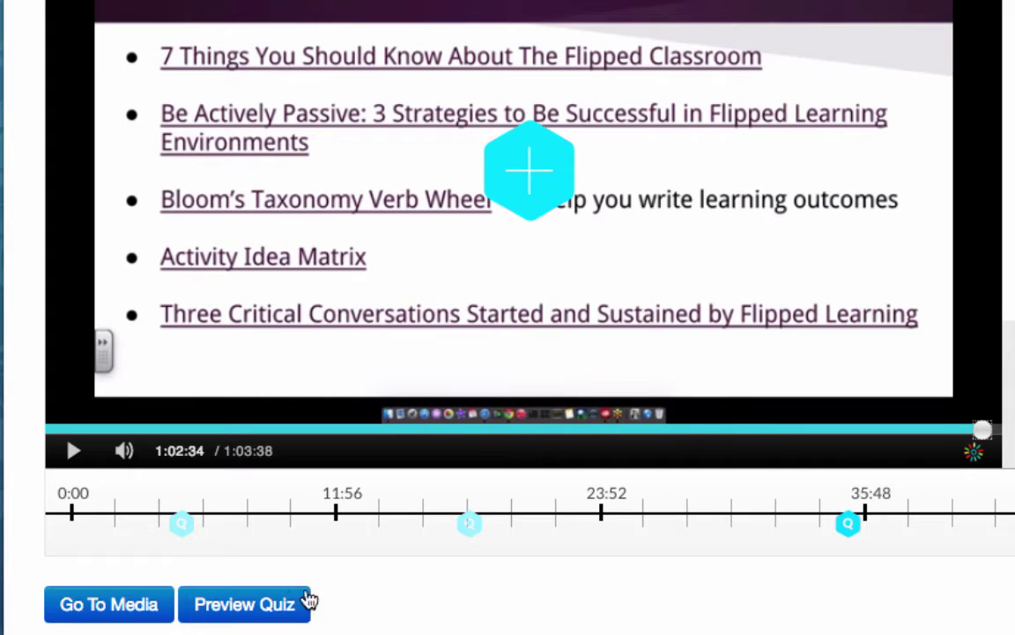
Start the quiz preview and answer the 4:41 question with 'Here's the right answer'.
left_click(239, 608)
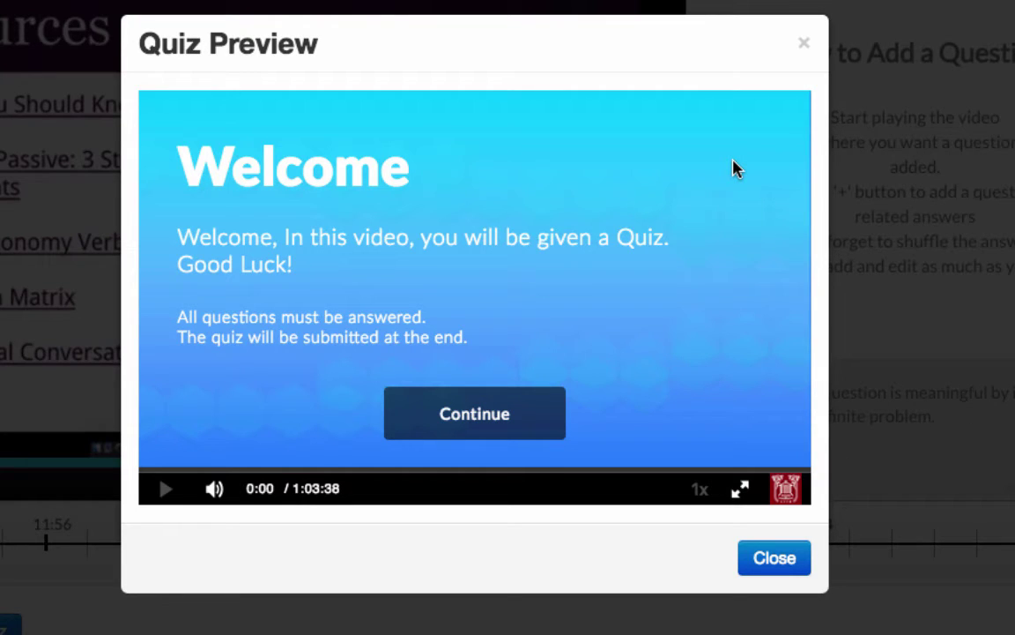
left_click(501, 420)
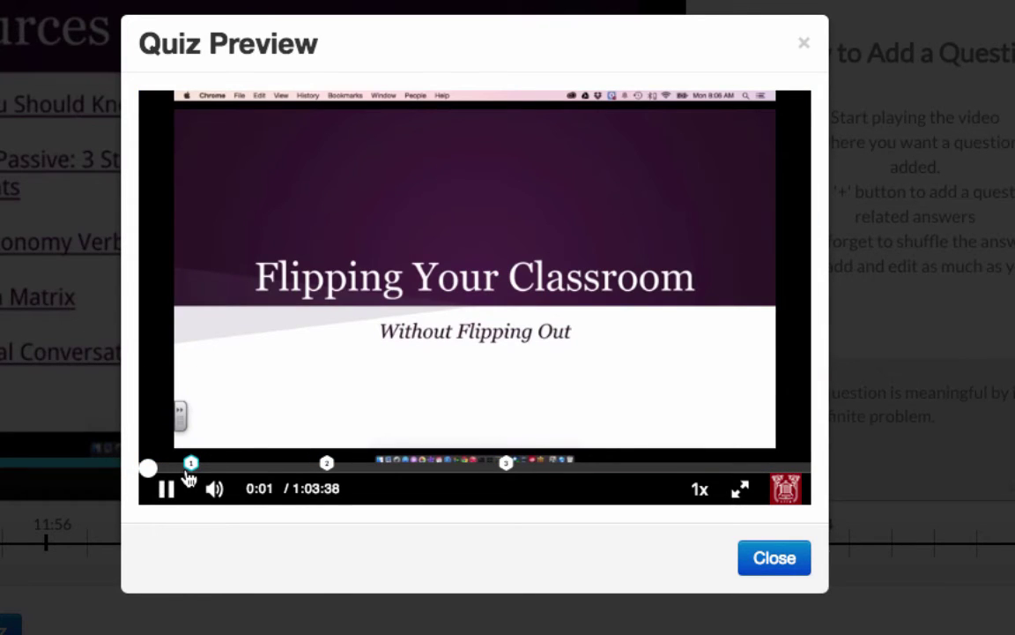
left_click(191, 467)
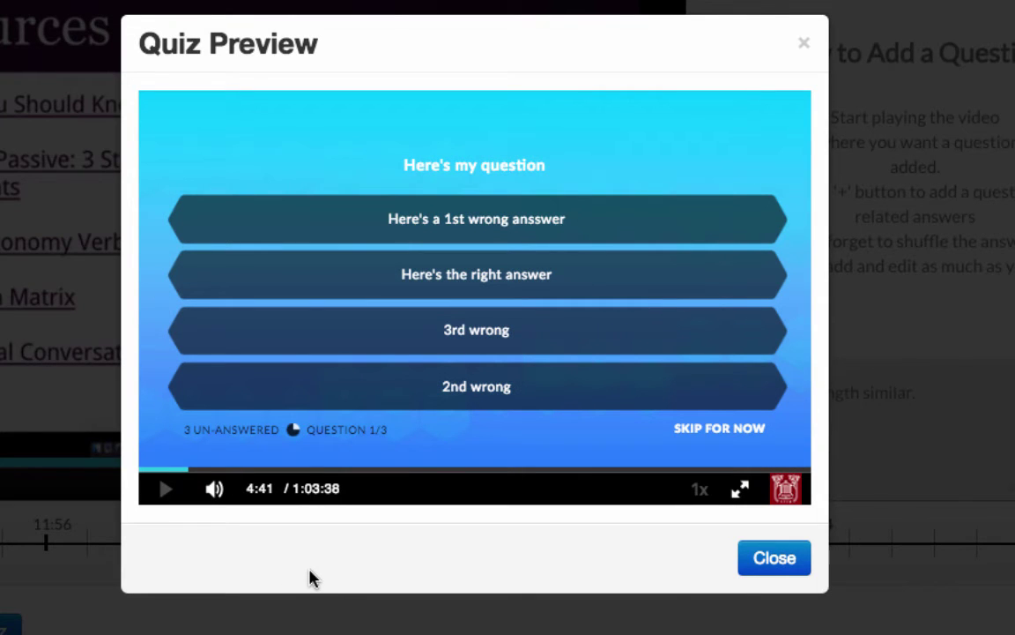
left_click(490, 287)
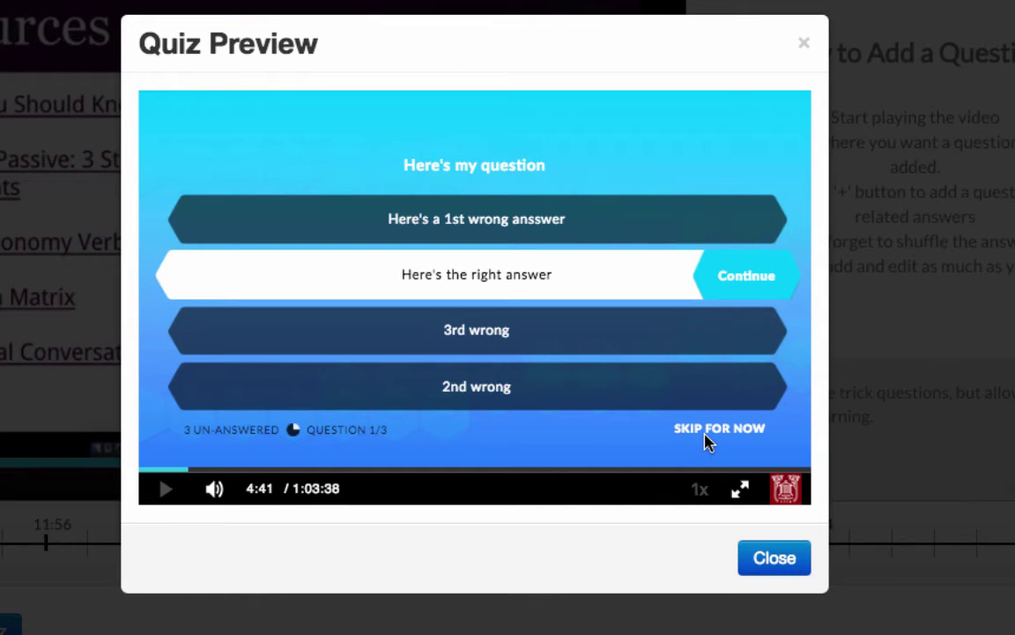
left_click(769, 284)
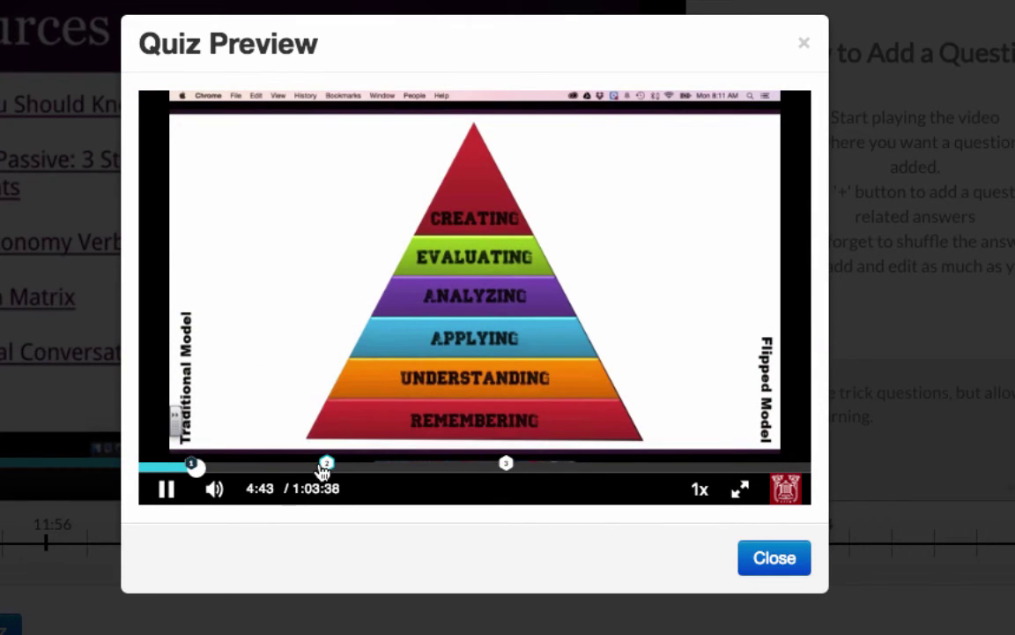
Answer the second question with its middle option and the T/F question with True.
left_click(325, 466)
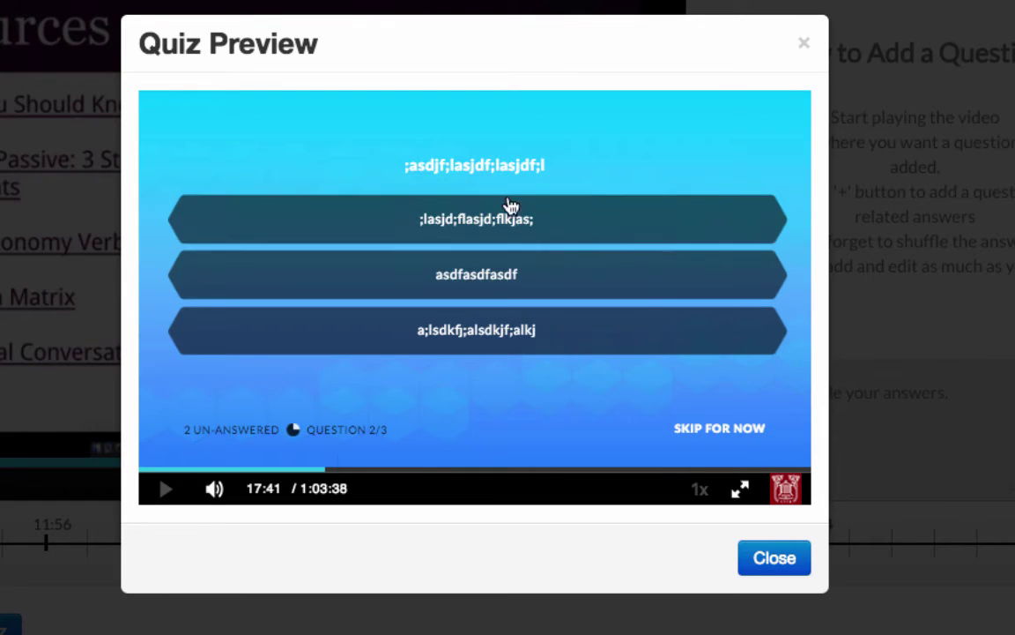
left_click(476, 284)
left_click(764, 280)
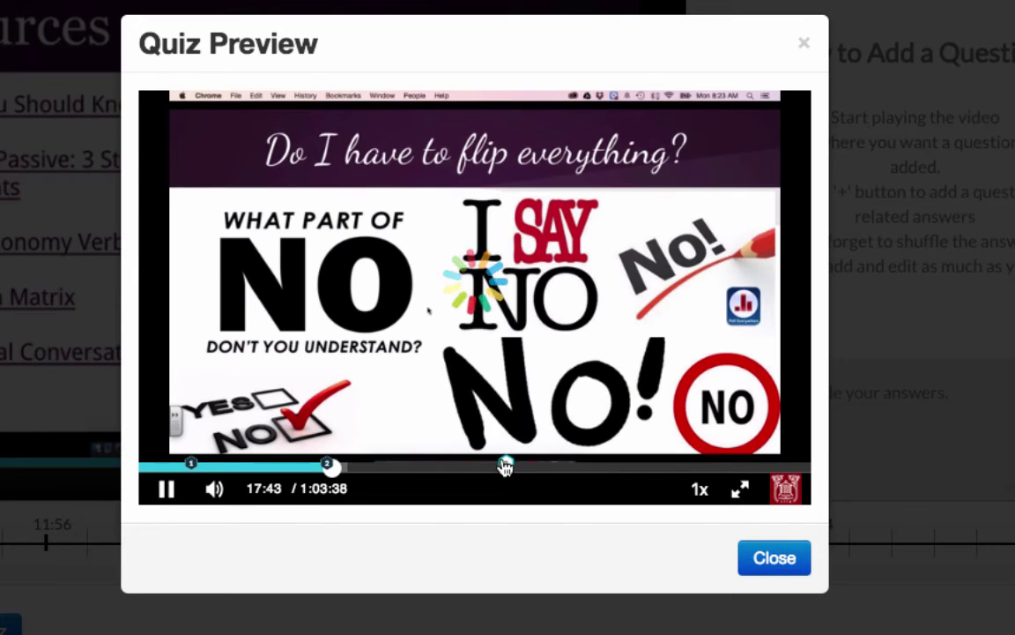
left_click(505, 466)
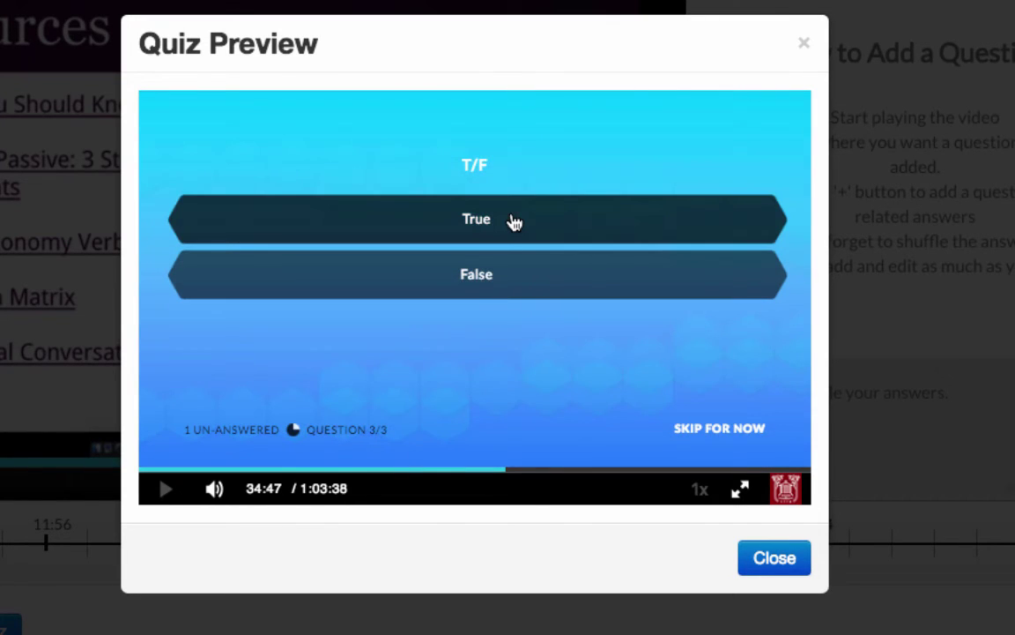
left_click(511, 223)
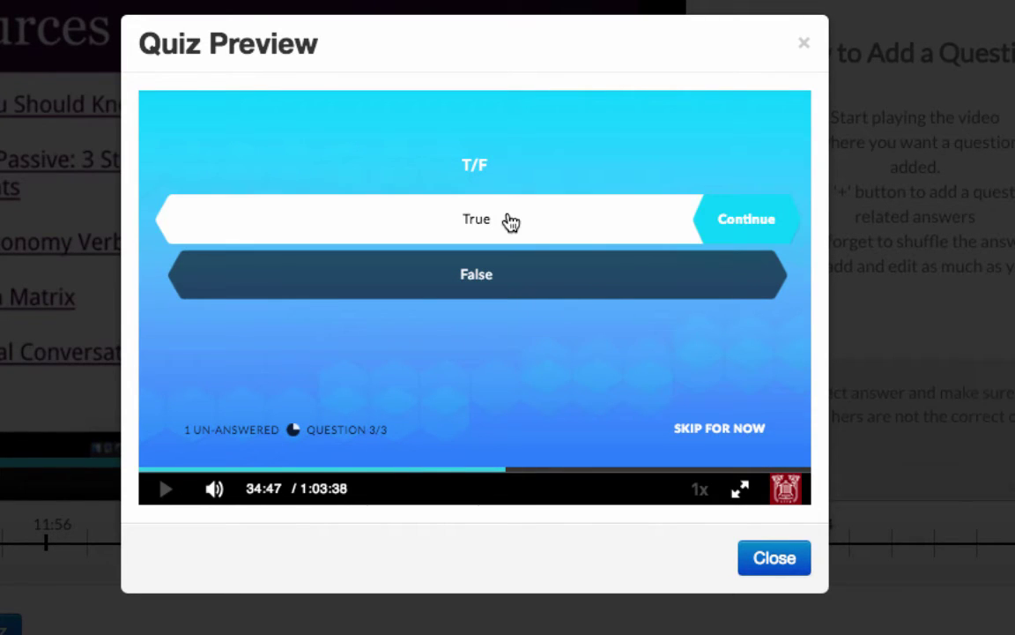
left_click(753, 218)
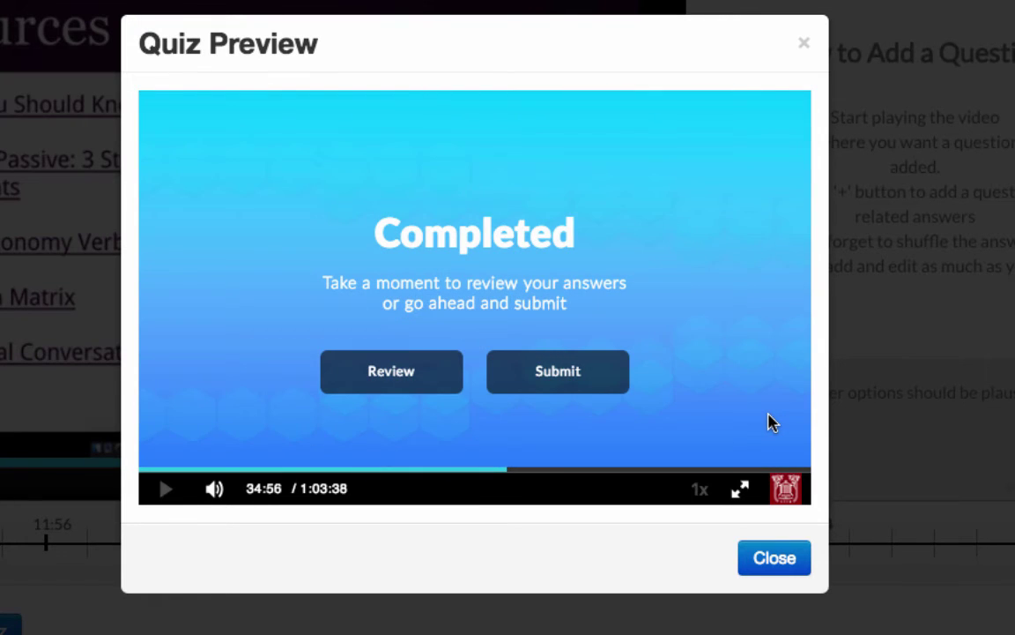
Review the answers, submit the previewed quiz for a 67% score, and close the preview.
left_click(381, 377)
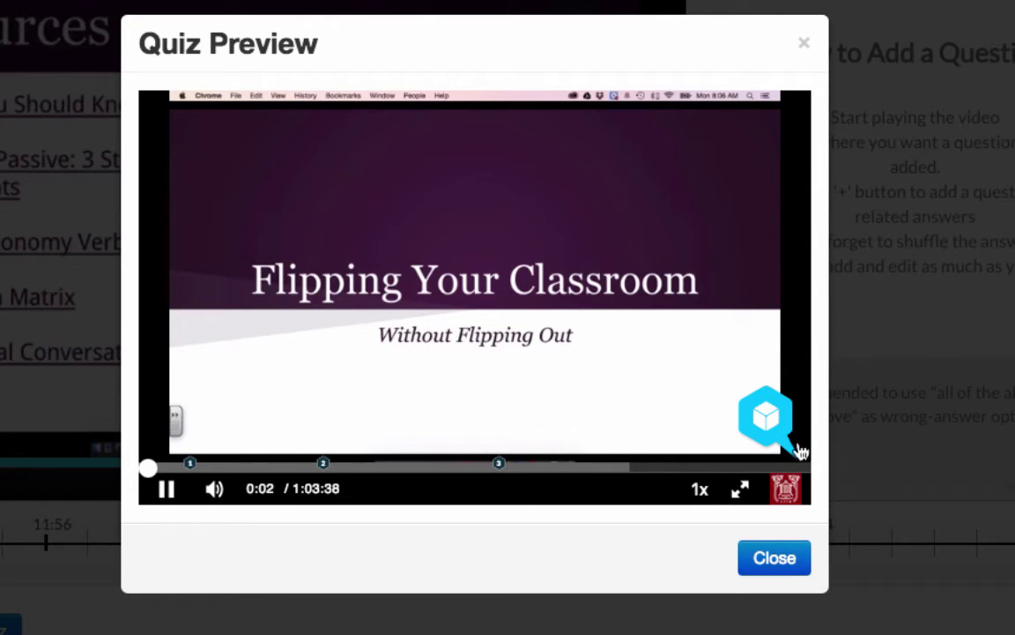
left_click(769, 439)
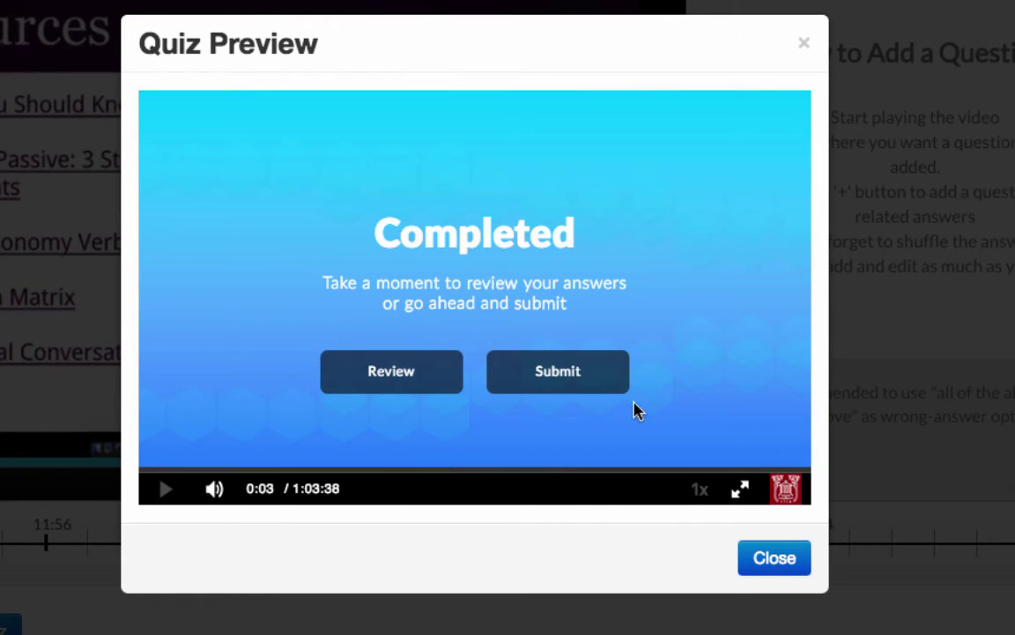
left_click(603, 393)
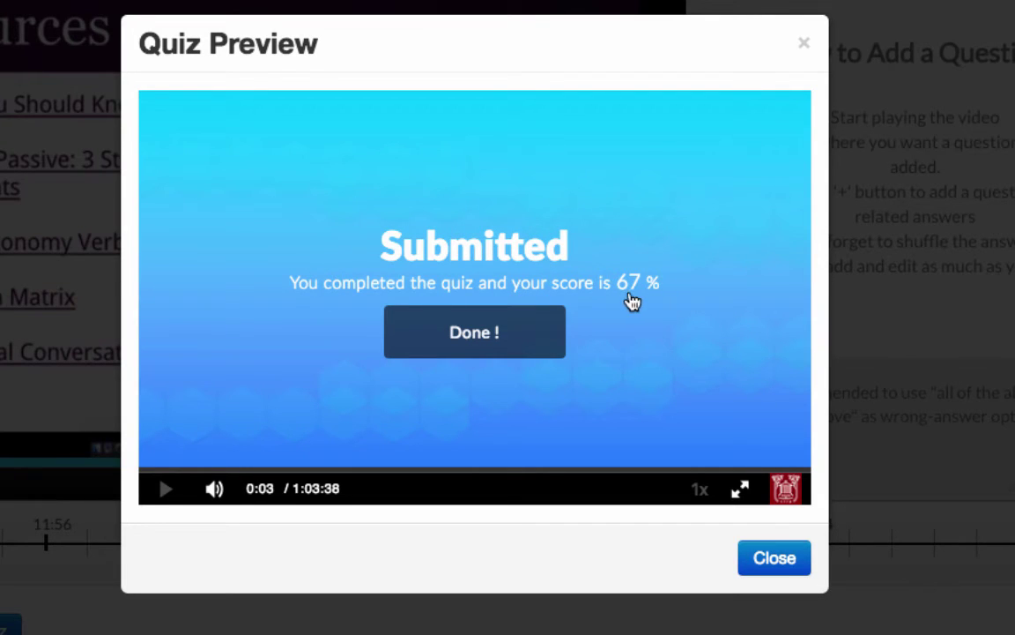
left_click(479, 355)
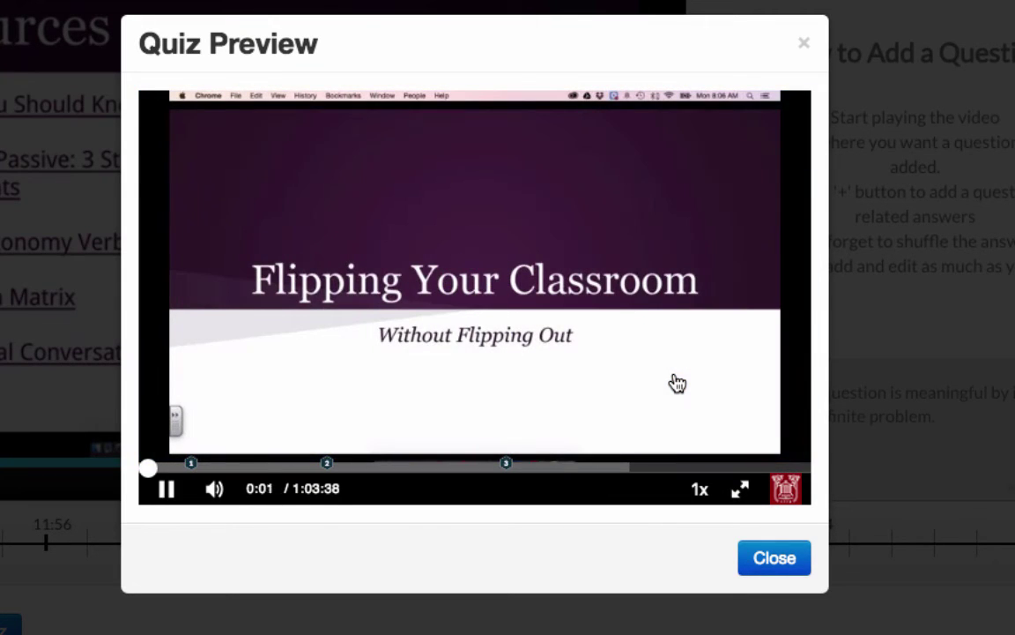
left_click(804, 42)
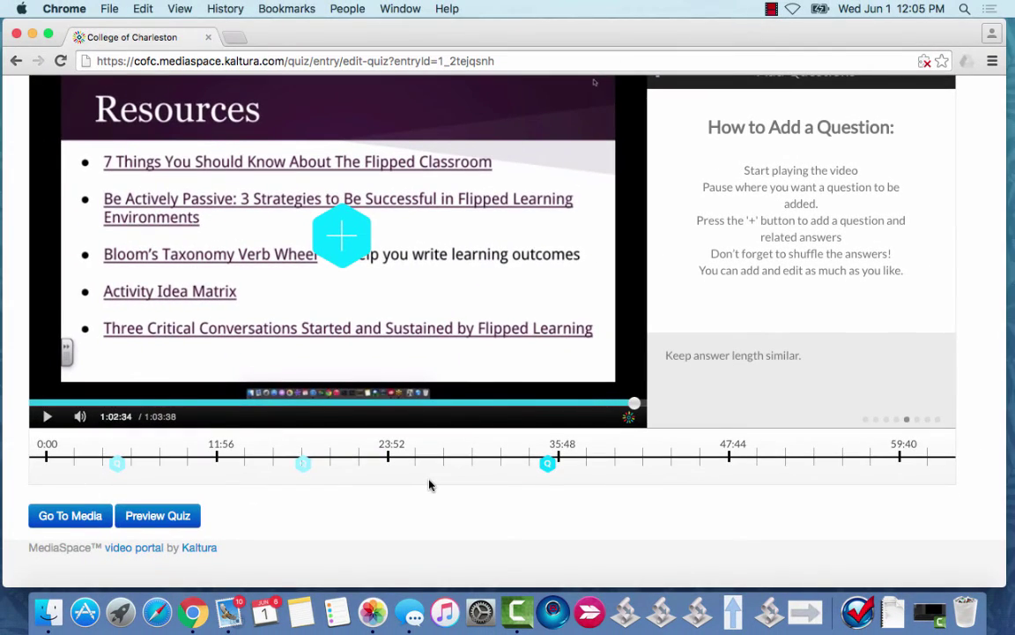
scroll(429, 485, "up", 4)
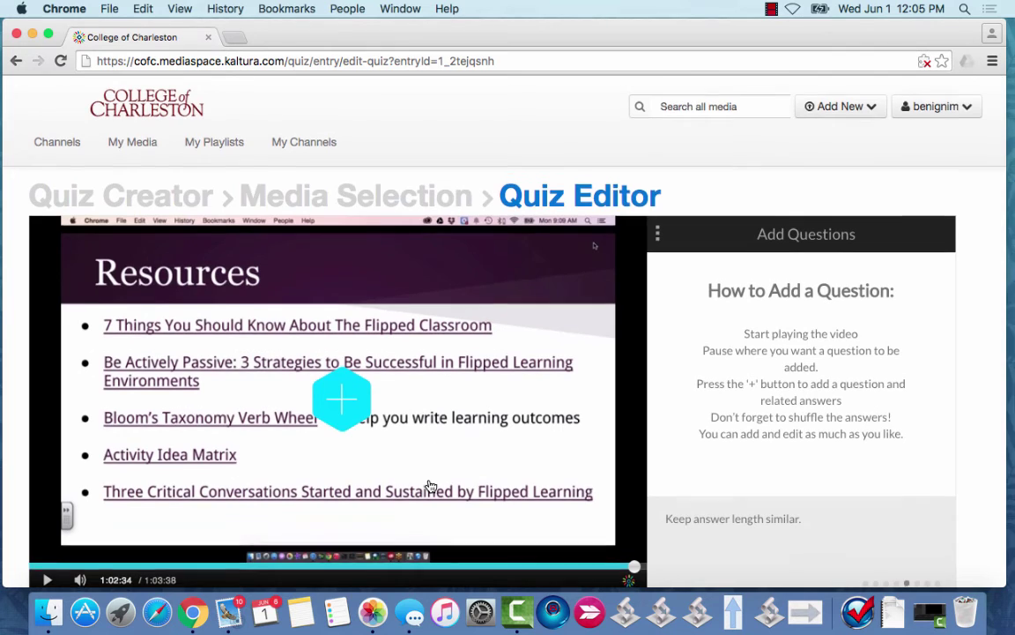
Leave the Quiz Editor via Go To Media for the 'Flipping Your Classroom Recording April2015 - Quiz' page.
scroll(431, 484, "down", 4)
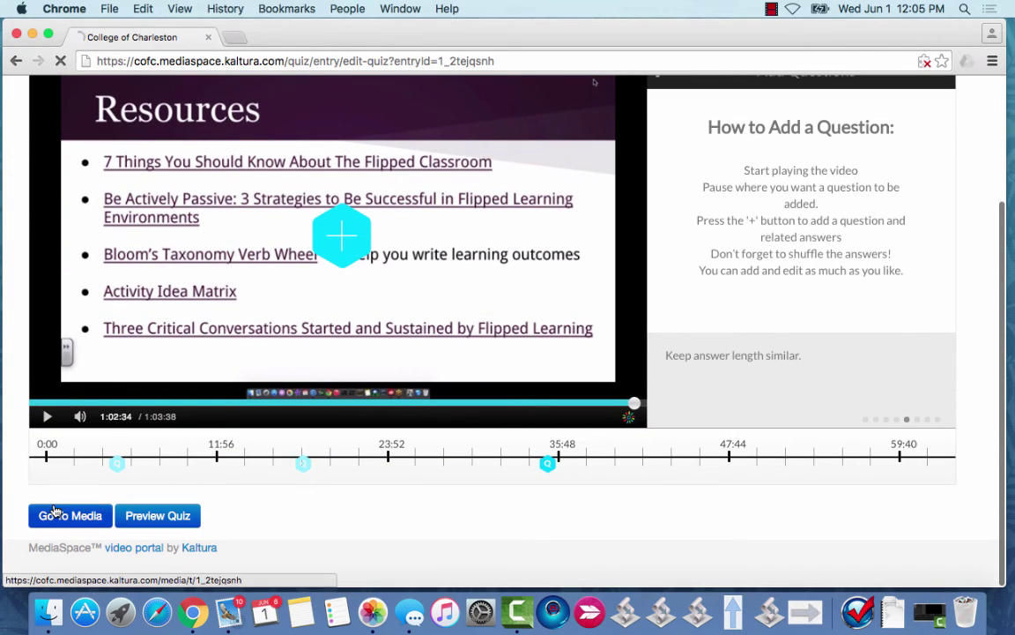
left_click(55, 515)
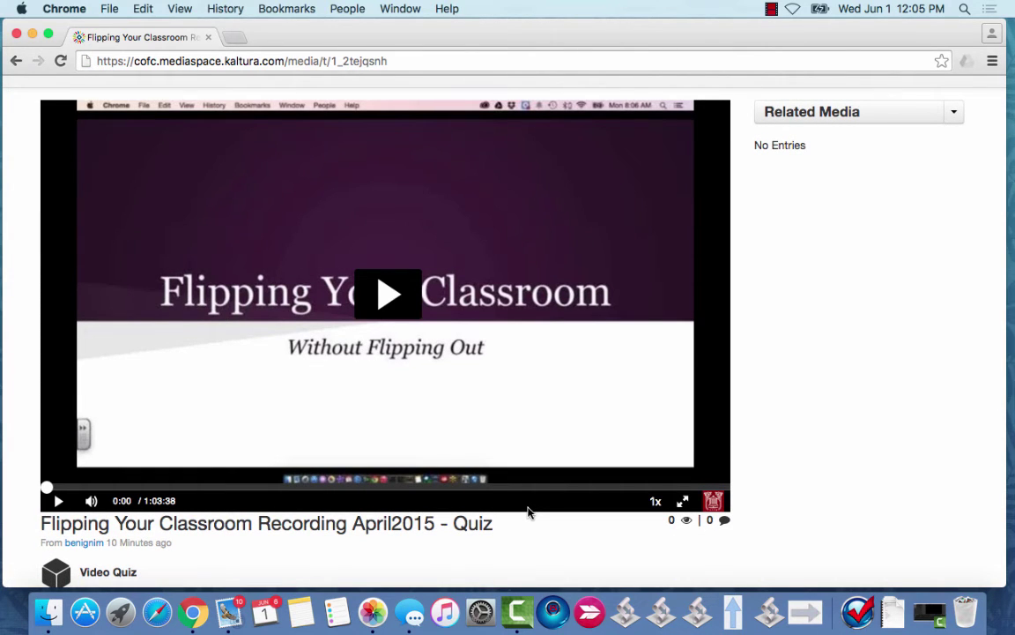
scroll(529, 511, "up", 1)
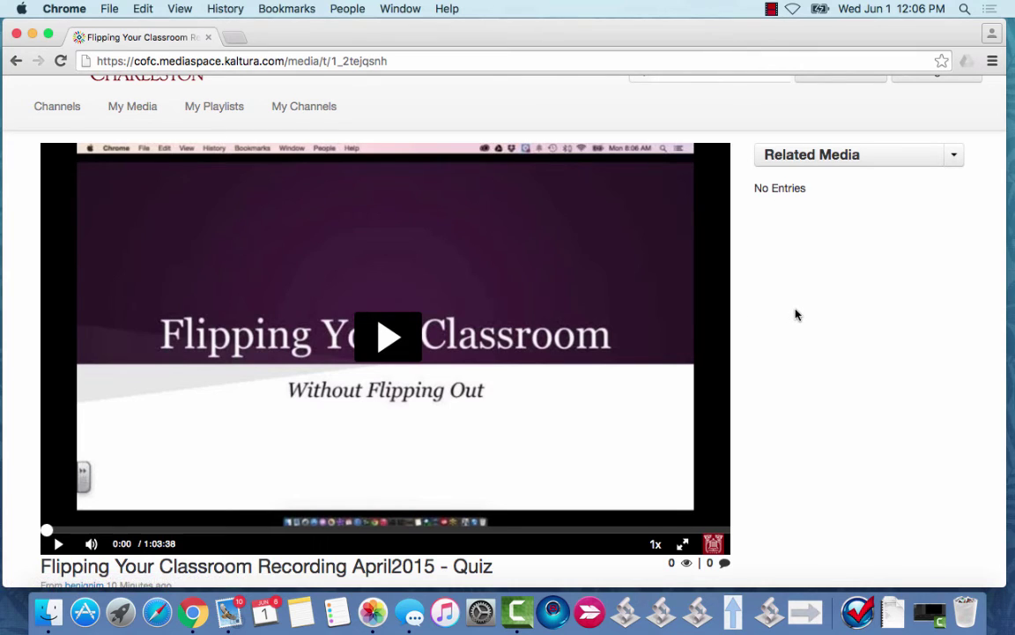
scroll(799, 289, "up", 1)
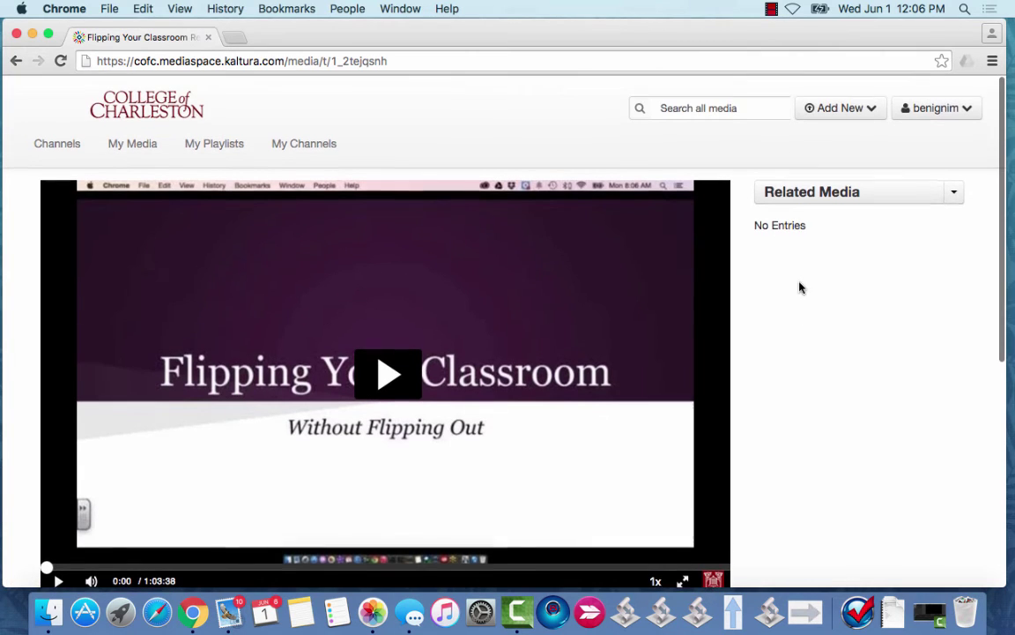
Go to My Media from the account menu and browse the uploaded videos list.
left_click(925, 106)
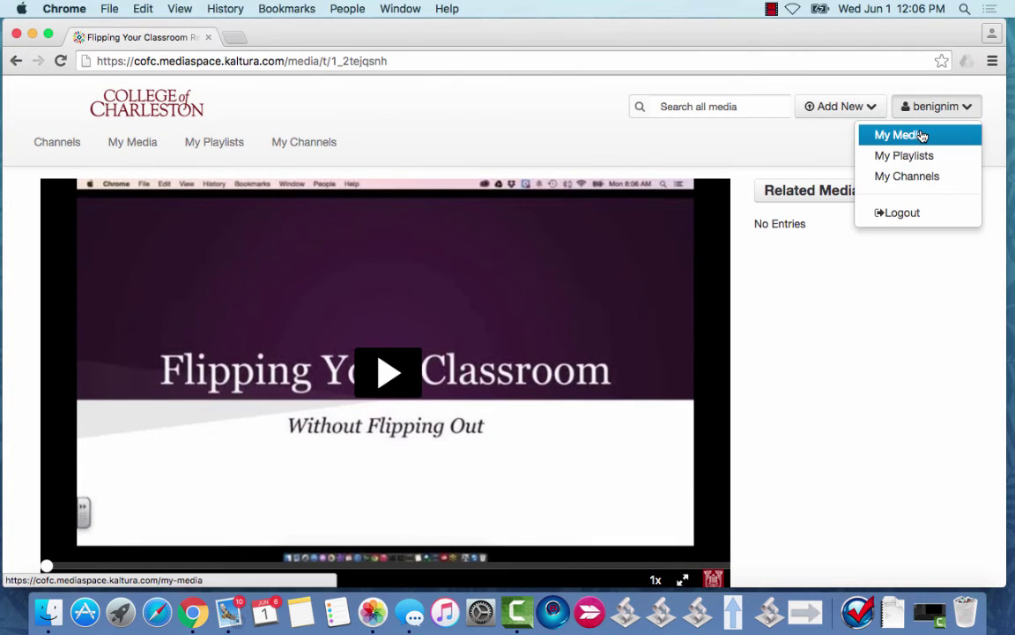
left_click(908, 135)
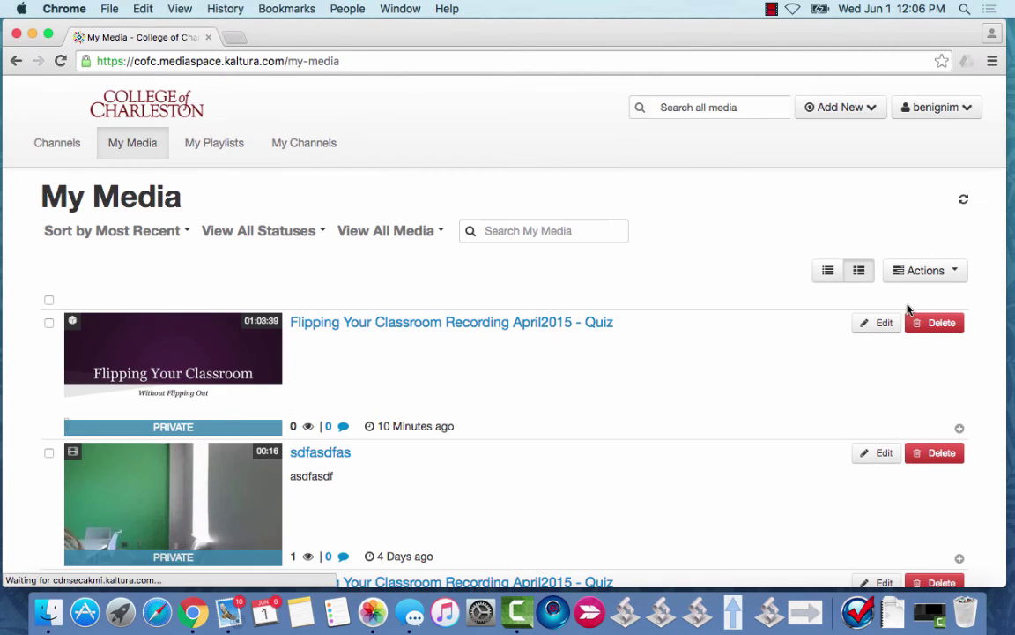
scroll(685, 464, "down", 10)
scroll(685, 464, "down", 15)
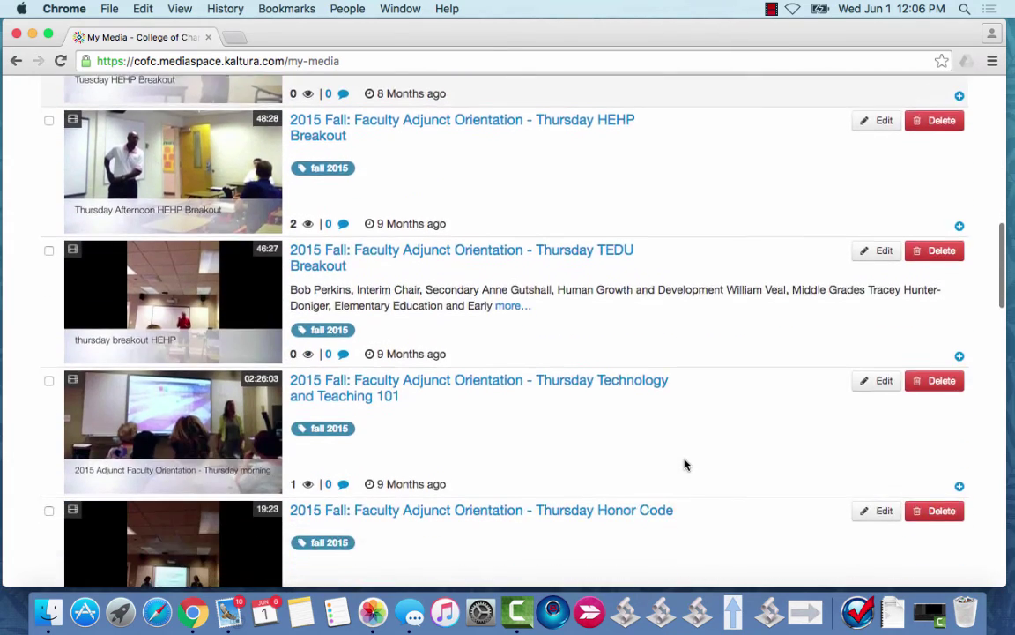
scroll(685, 464, "down", 7)
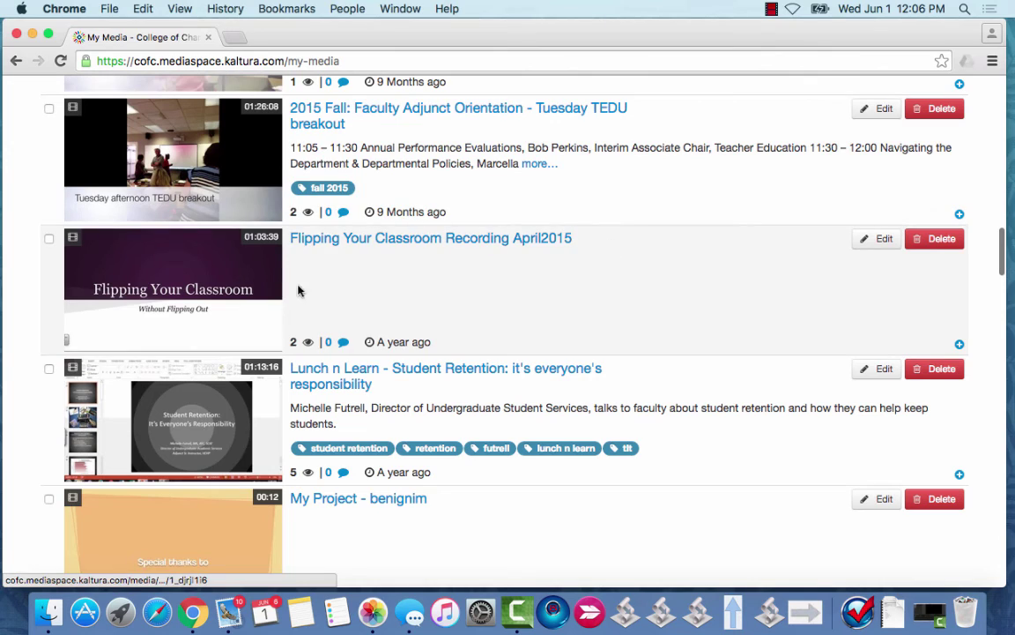
scroll(488, 281, "up", 7)
scroll(487, 281, "up", 20)
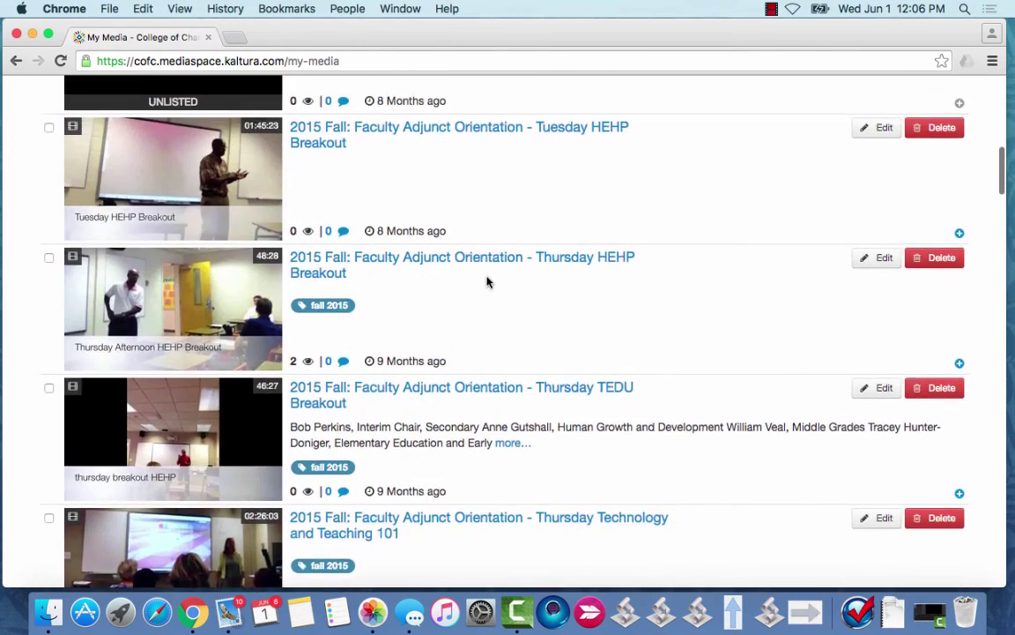
scroll(487, 281, "up", 1)
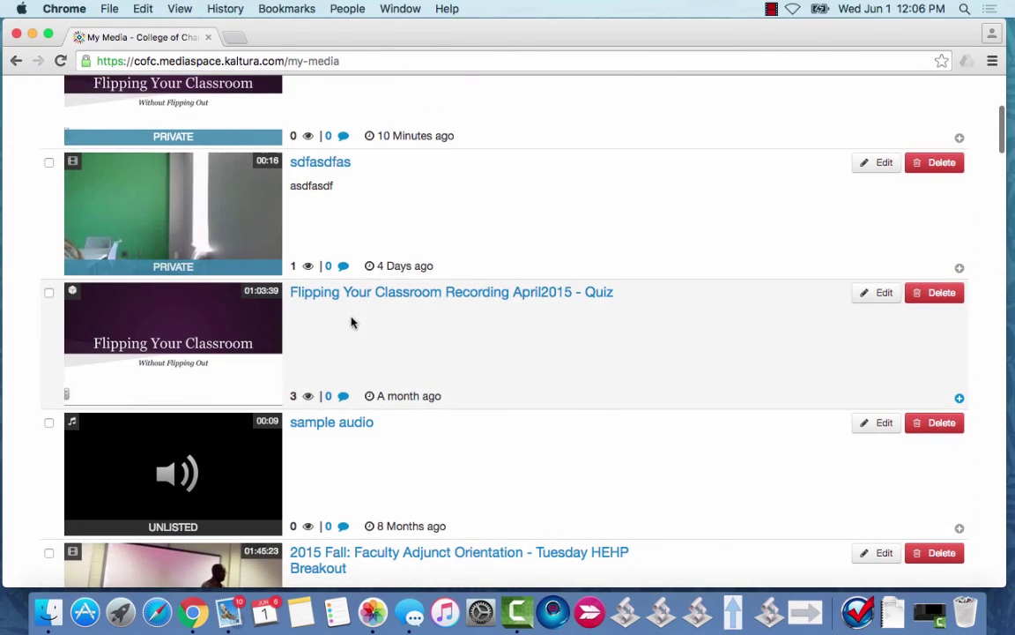
scroll(571, 304, "up", 6)
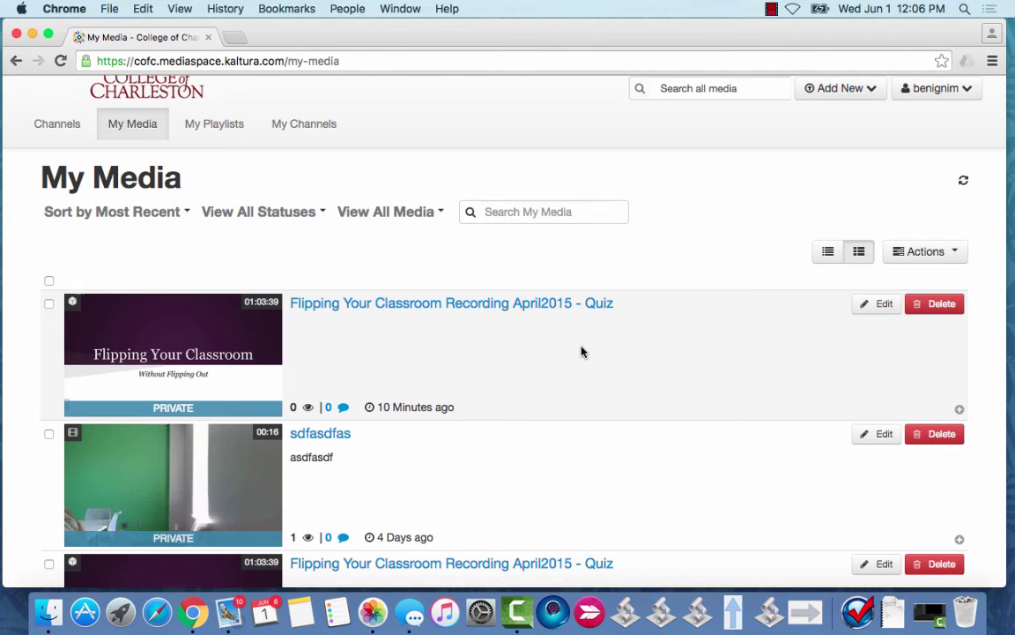
scroll(581, 351, "down", 3)
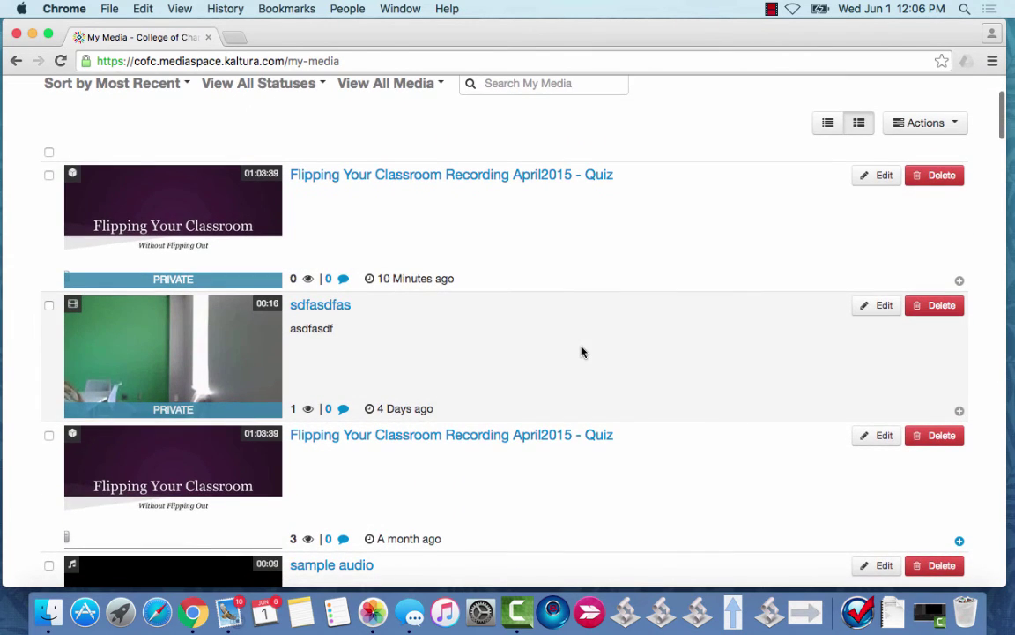
scroll(504, 204, "down", 3)
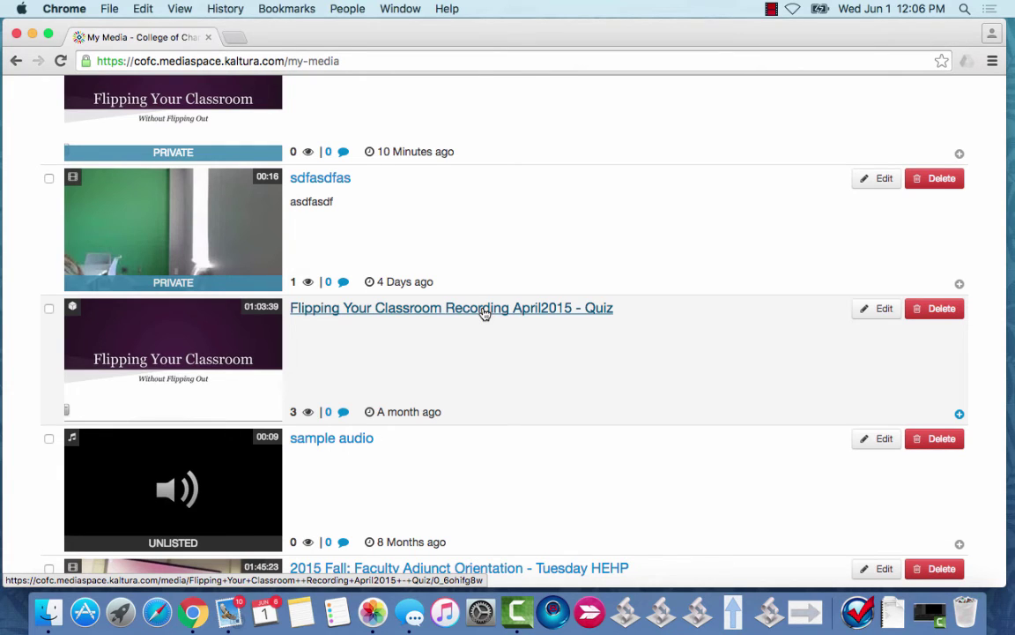
Open the month-old Flipping Your Classroom quiz and view its Analytics dashboard metrics.
left_click(417, 311)
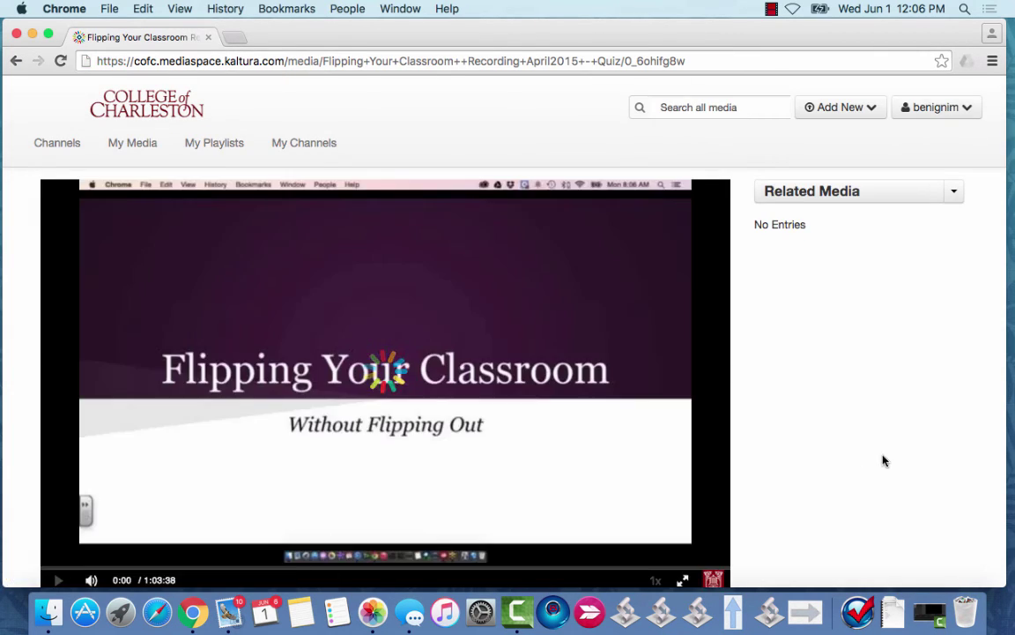
scroll(884, 460, "down", 8)
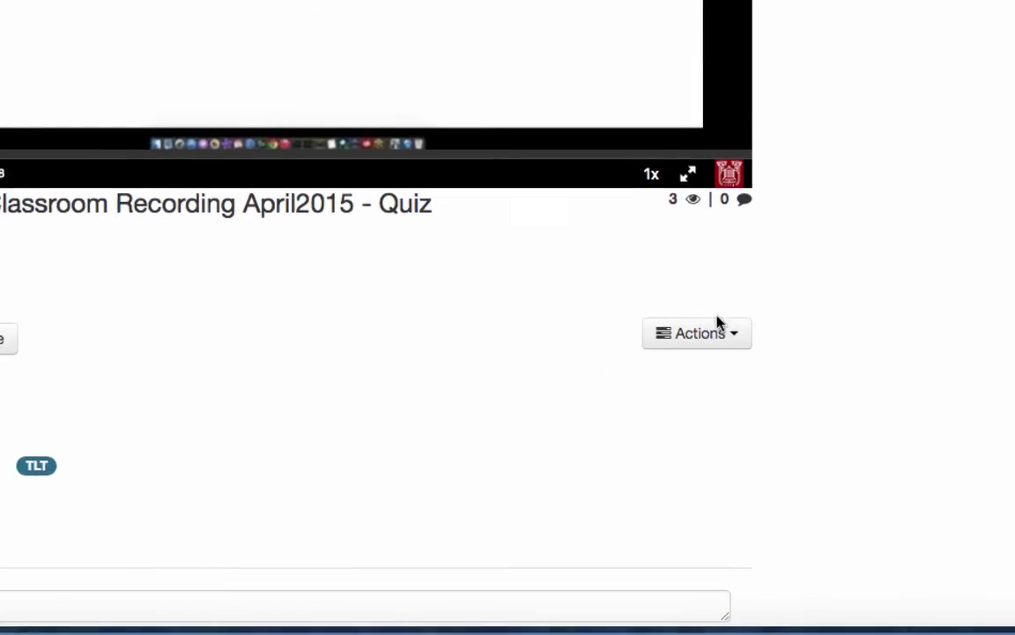
left_click(715, 336)
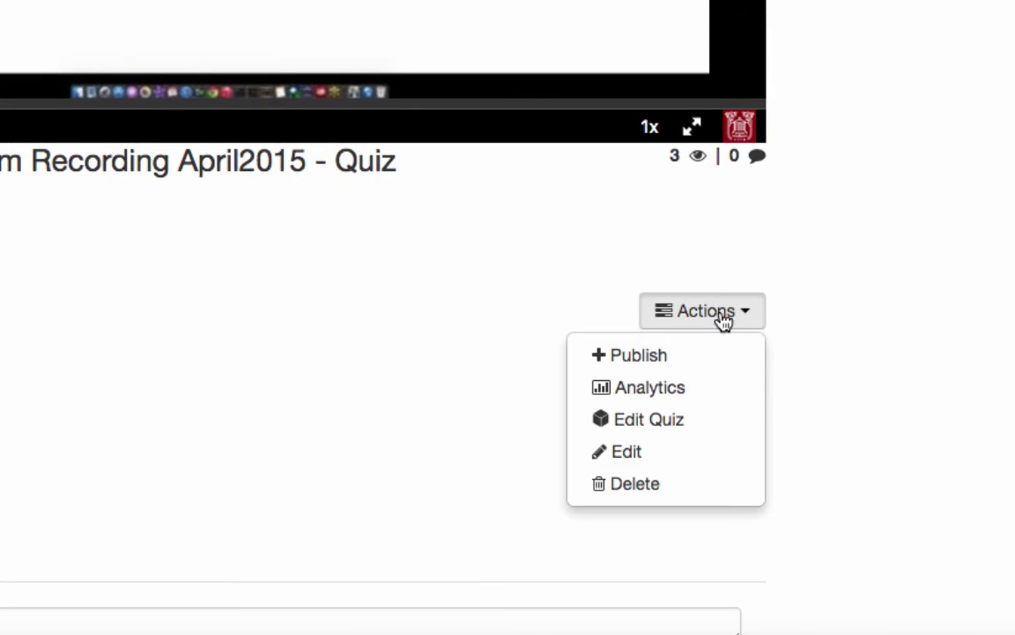
left_click(650, 389)
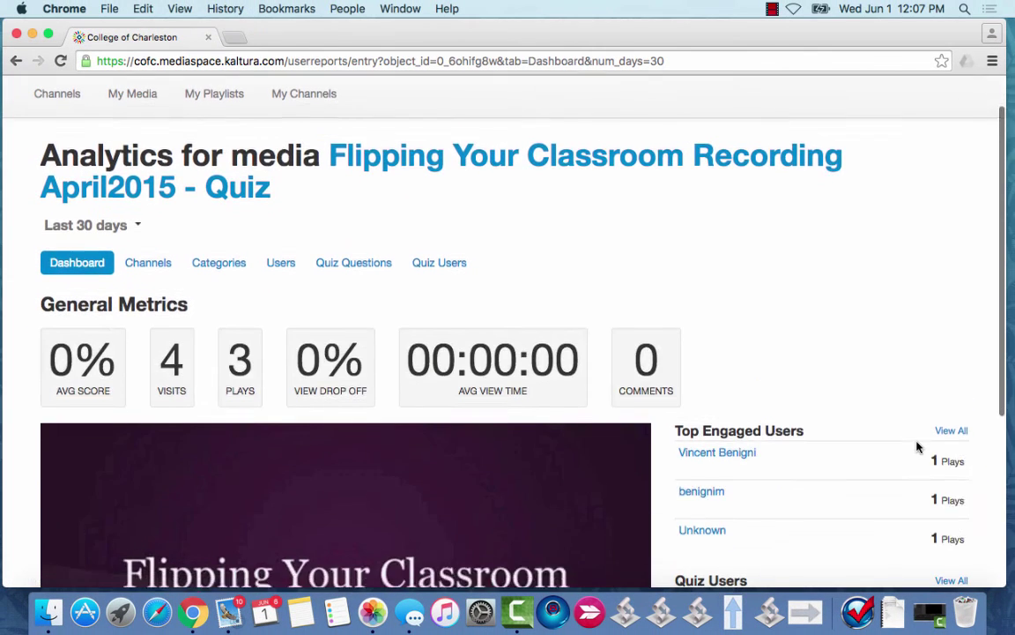
scroll(917, 447, "down", 5)
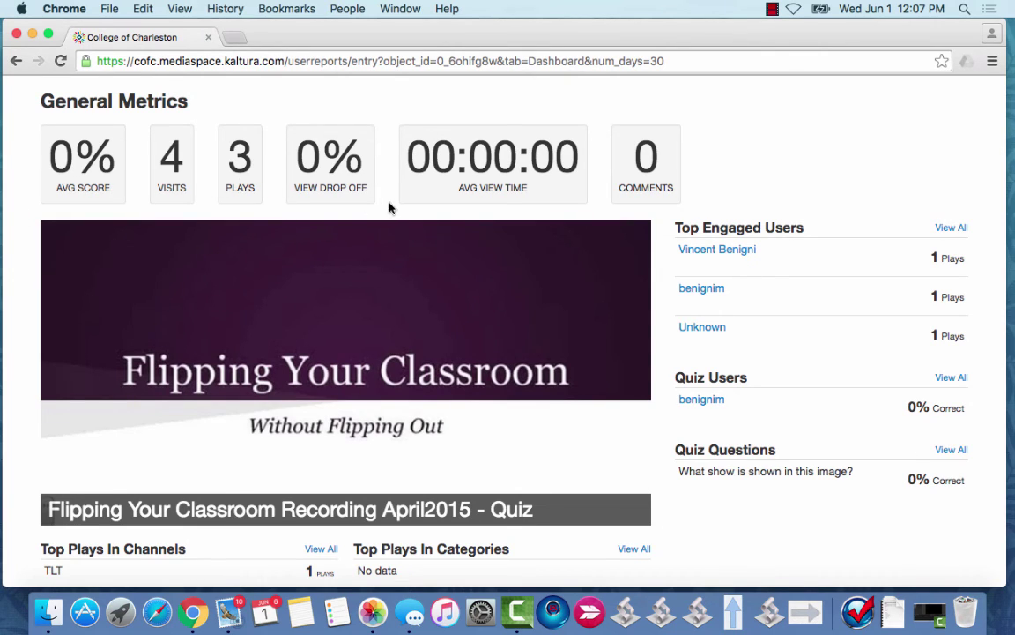
scroll(616, 317, "down", 2)
scroll(619, 319, "down", 1)
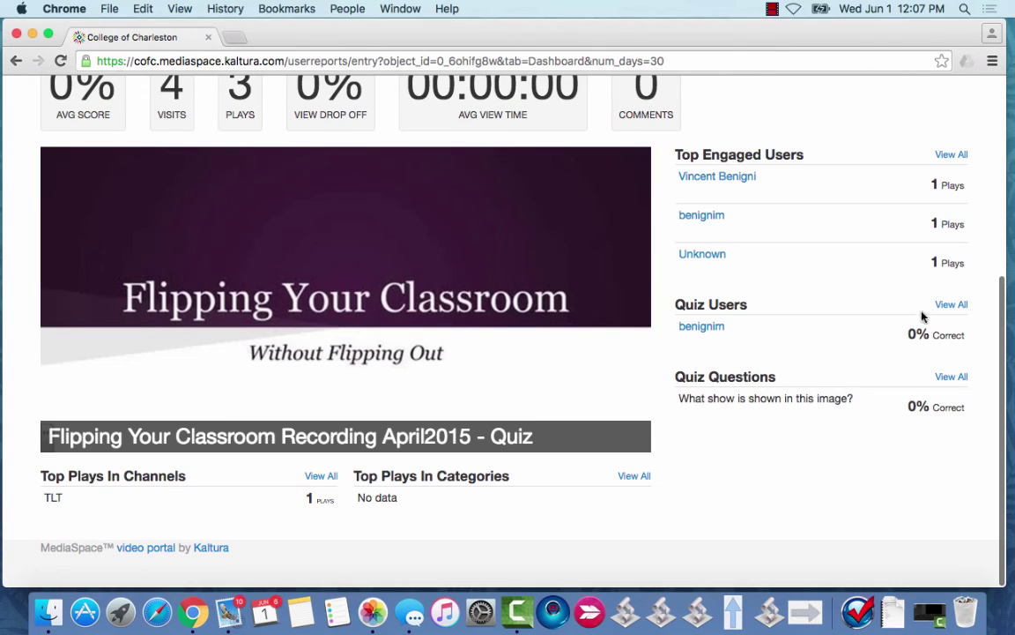
List all quiz users and expand the respondent's results, showing 'Spock Hour' for the image question.
left_click(951, 308)
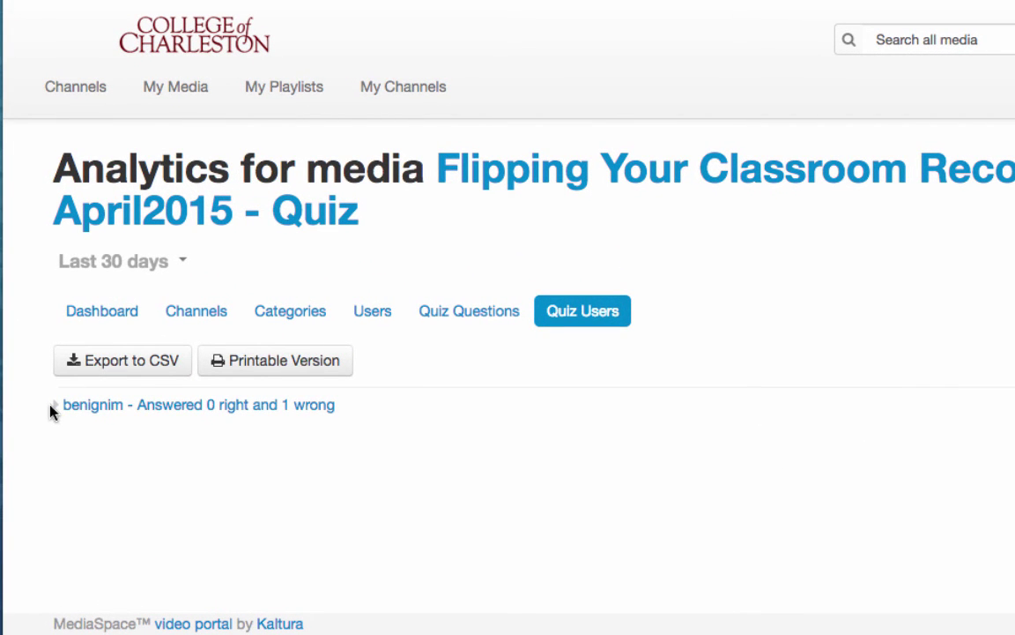
left_click(55, 411)
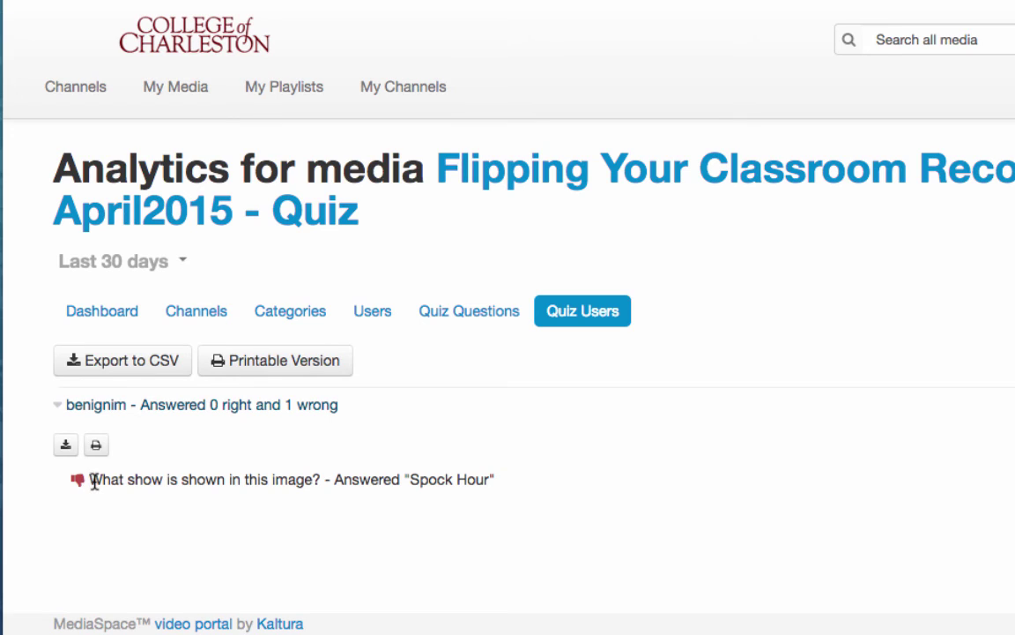
left_click_drag(94, 481, 332, 480)
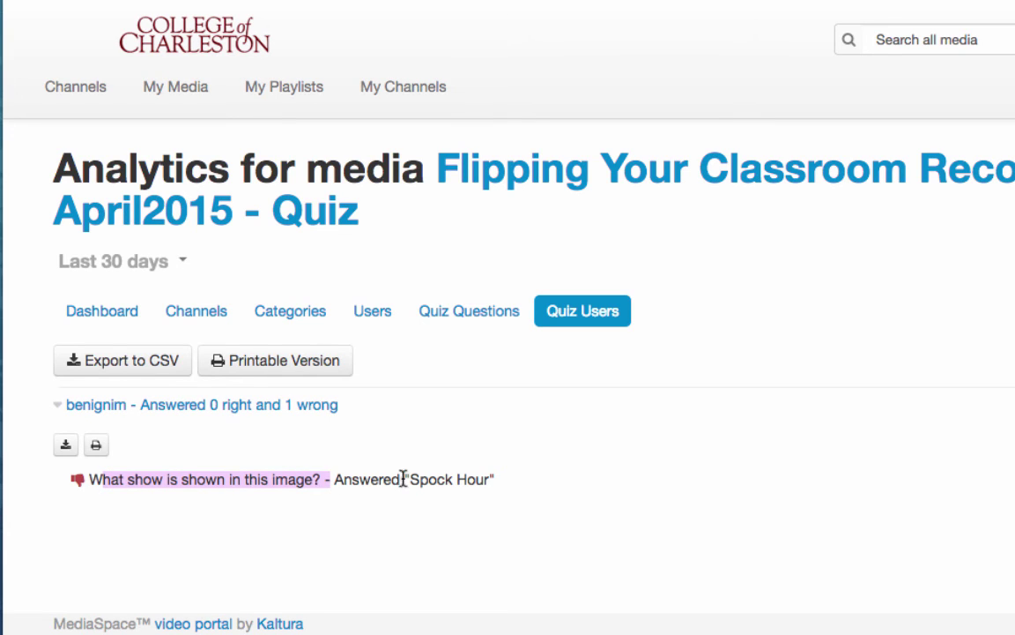
left_click_drag(496, 481, 336, 479)
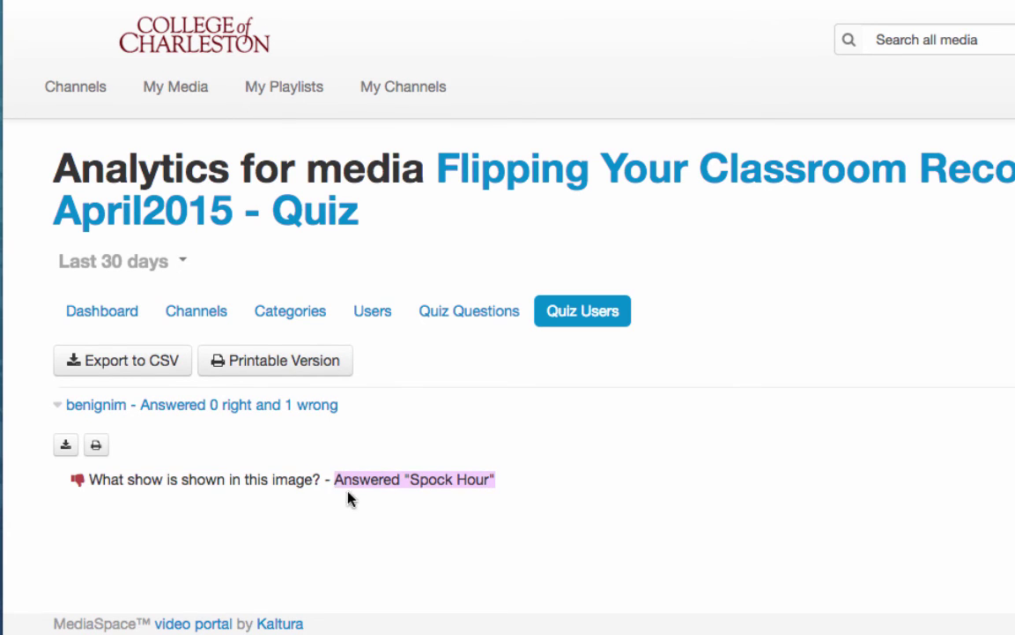
left_click(351, 503)
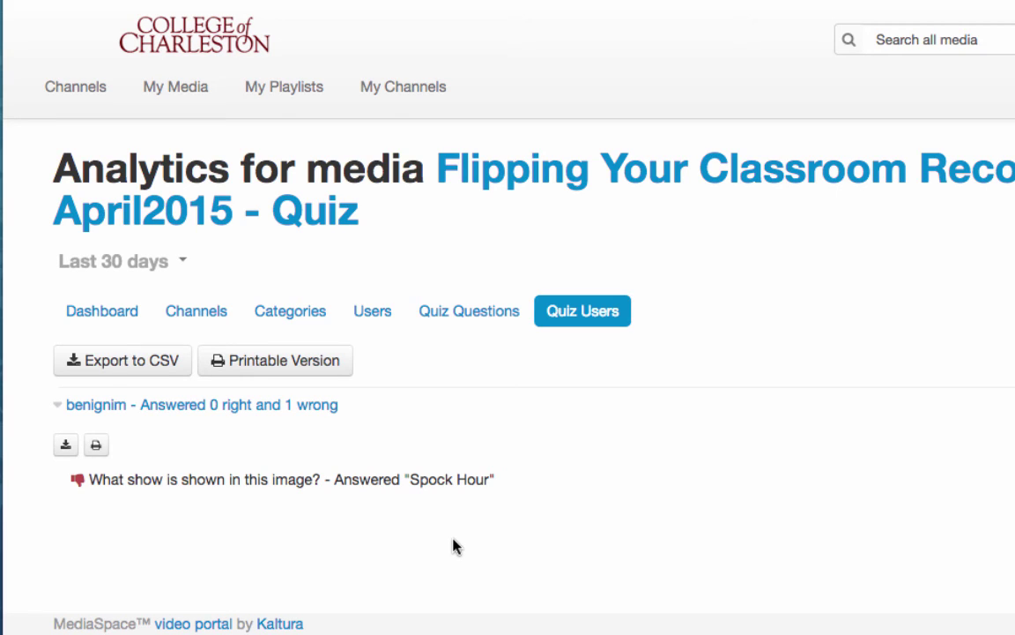